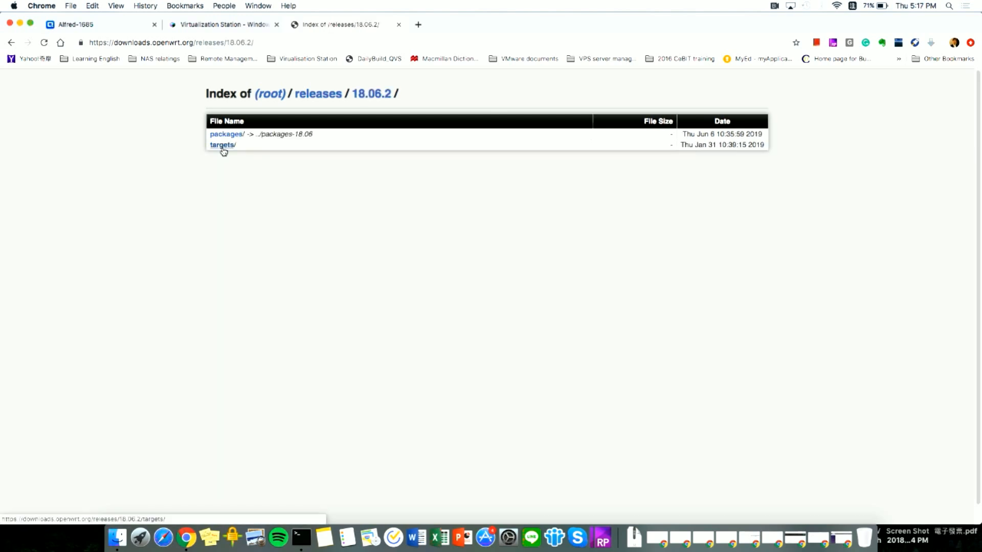
- Download the 18.06.2 targets/x86/64 combined-ext4.img.gz image, then go back to the QNAP tab
click(222, 146)
scroll(282, 259, down, 1)
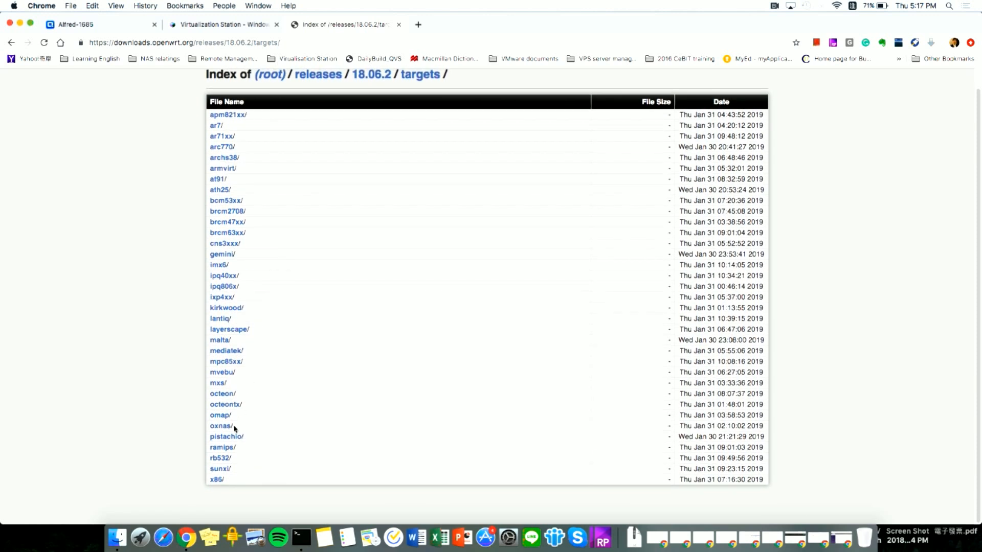
click(215, 480)
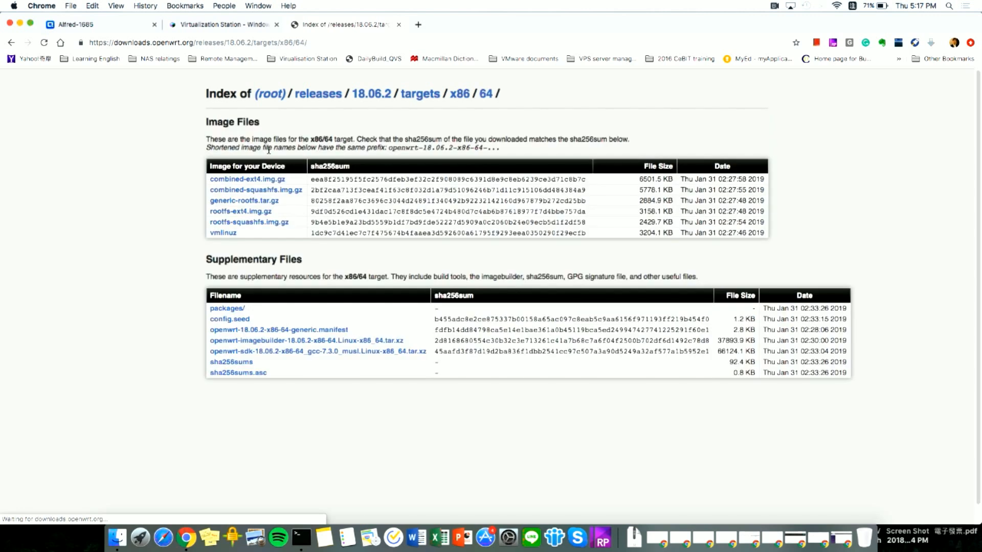
click(255, 182)
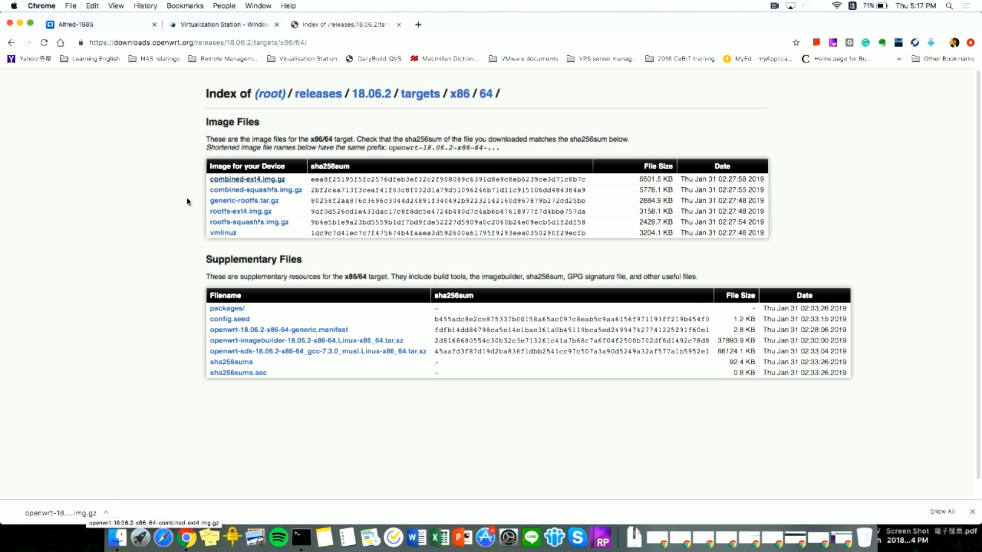
click(117, 31)
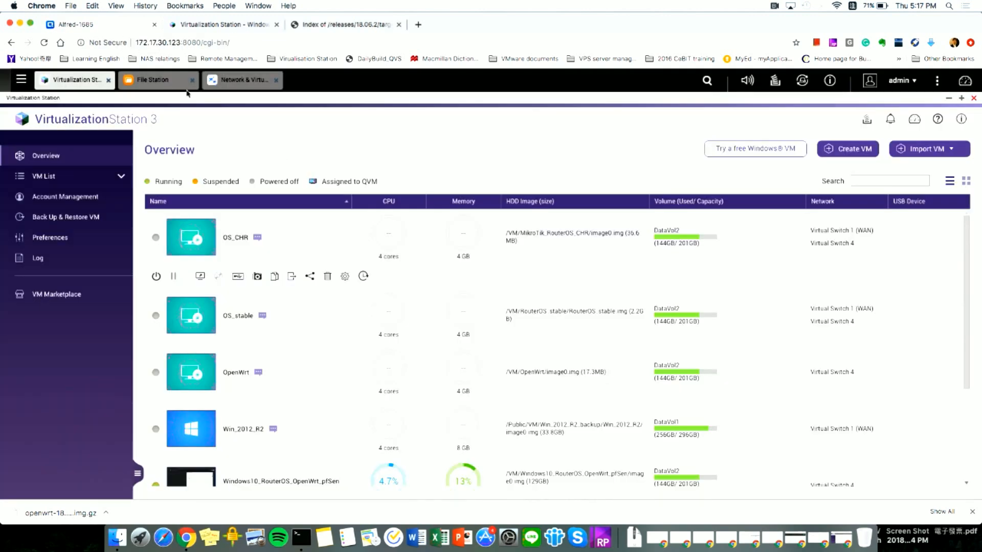
- Bring File Station to the Public ISO folder and dismiss Chrome's downloads bar
click(169, 81)
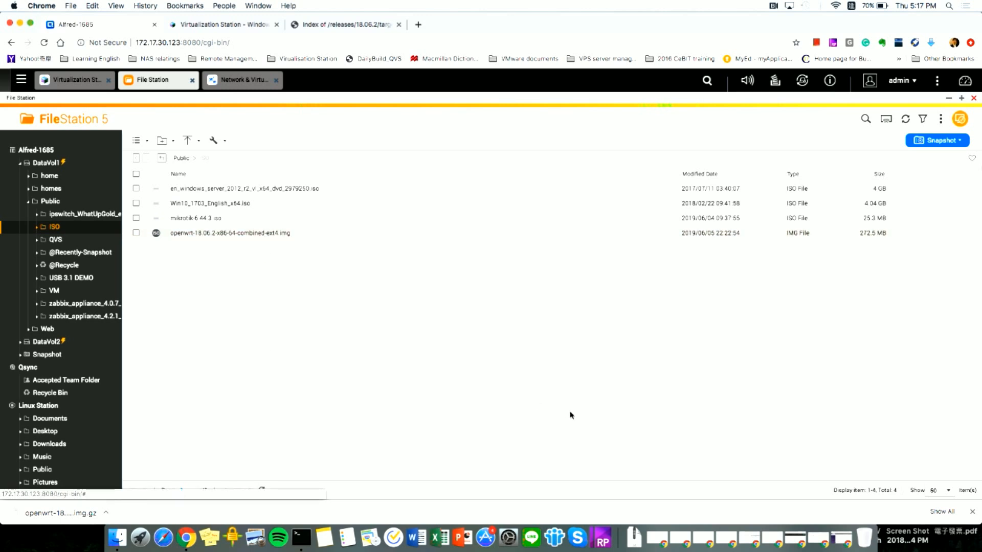
click(972, 513)
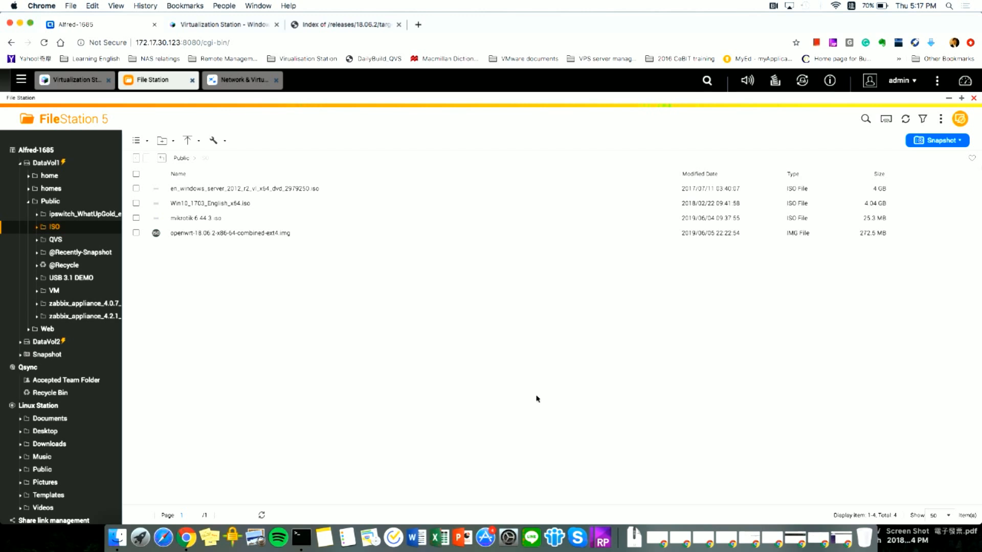
- In the NAS SSH session, list ISO files, source /QVS/qvs.sh, and qemu-img convert to qcow2 openwrt.img
click(301, 538)
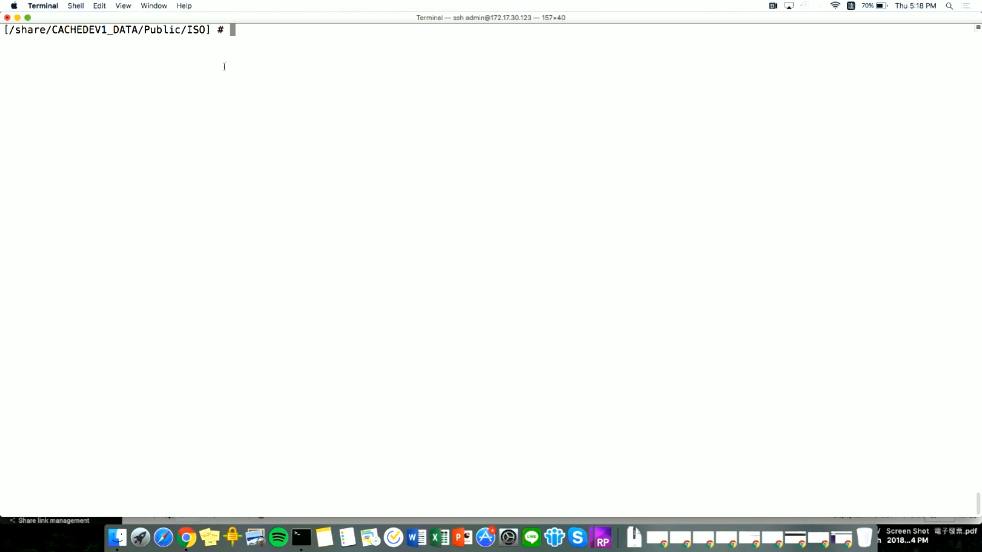
text(ls)
key(Return)
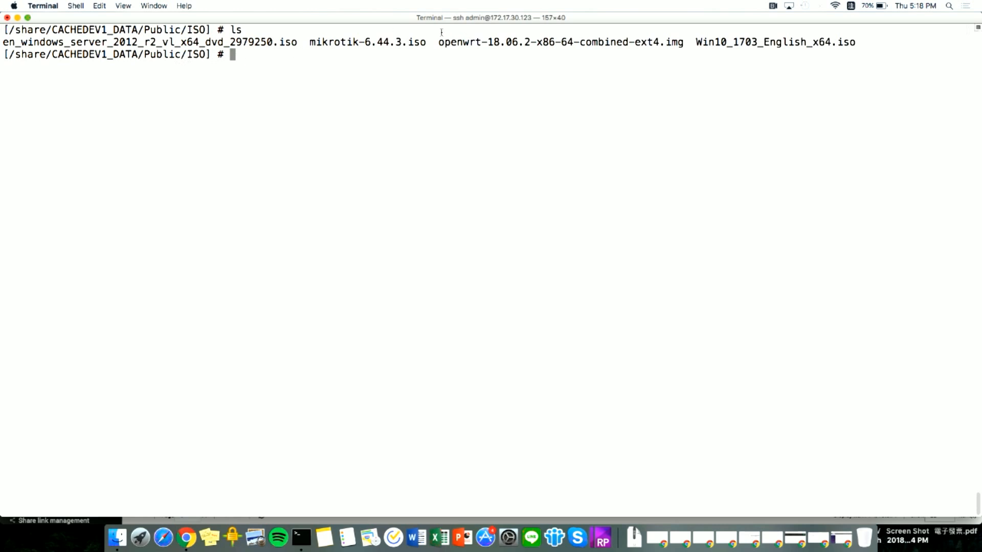
text(source /QVS/qvs.sh)
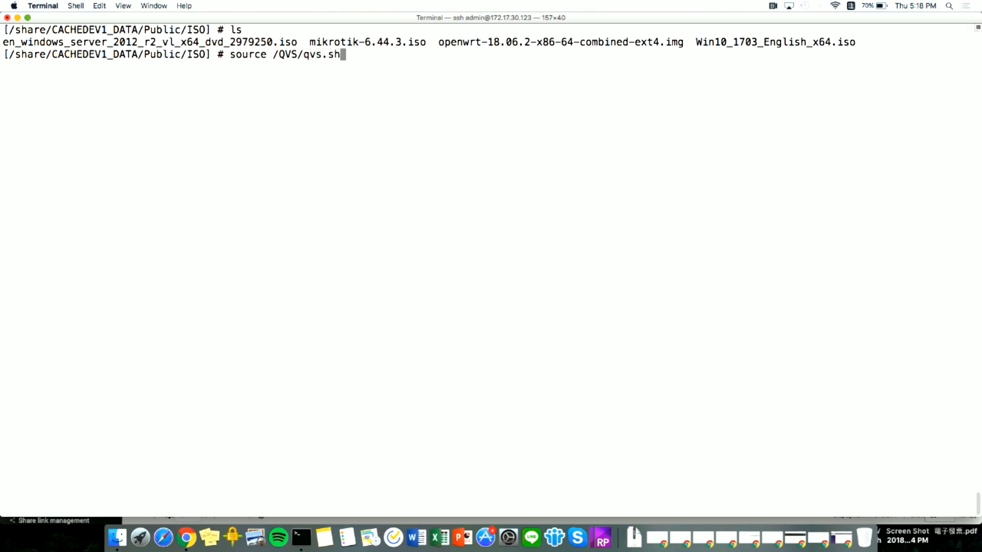
key(Return)
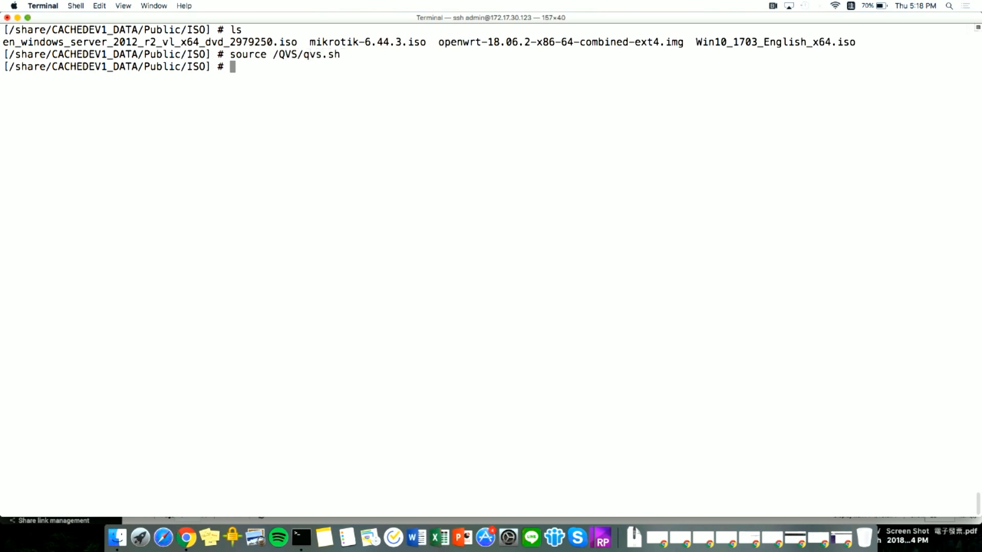
key(Up)
key(Up)
key(Up)
key(Up)
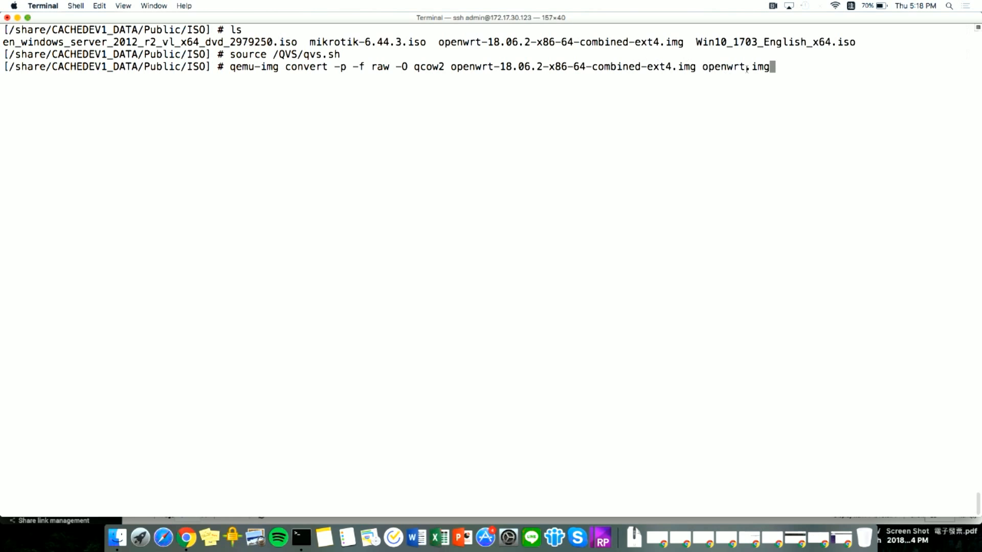
key(Return)
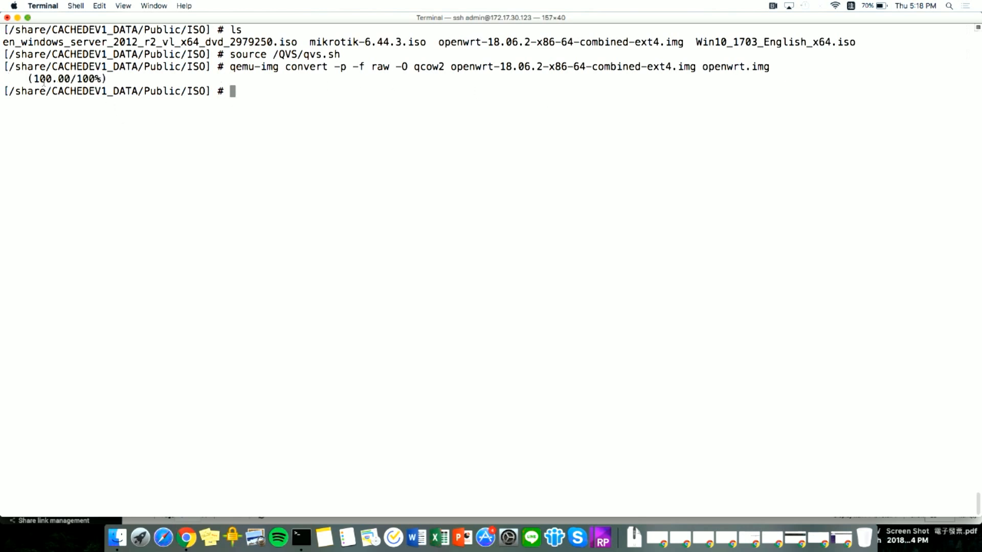
- Minimize the terminal, refresh the ISO folder to show the 14.63 MB openwrt.img, and return to Virtualization Station
click(17, 17)
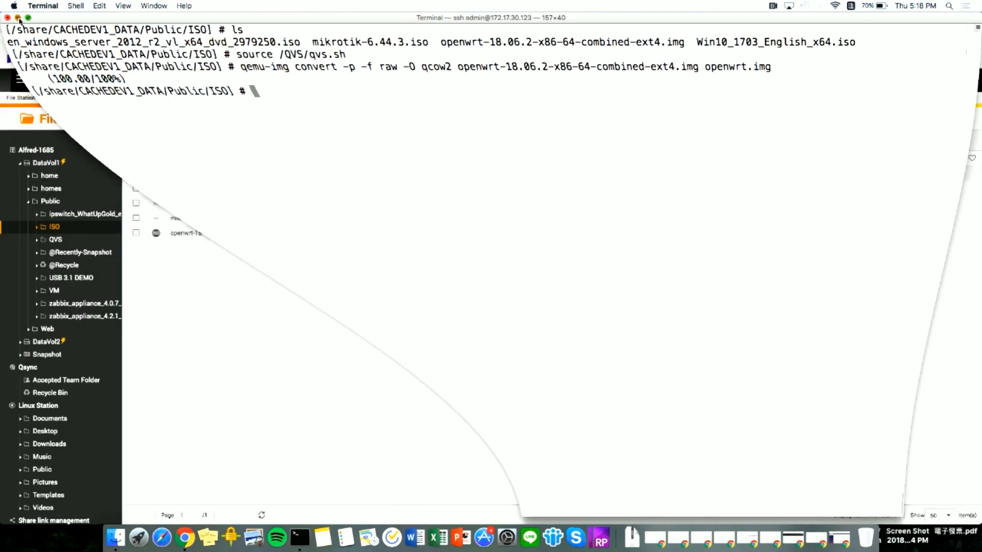
click(54, 226)
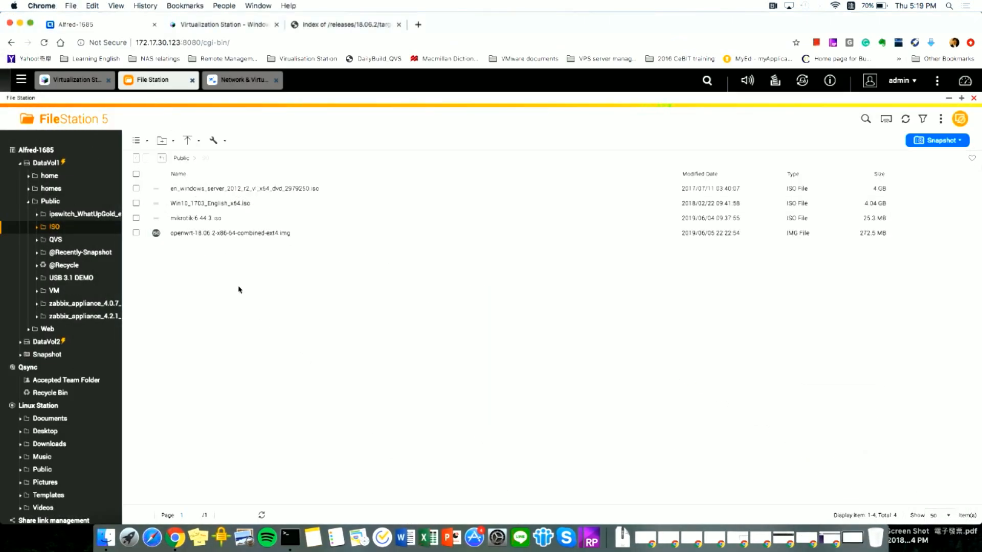
click(65, 229)
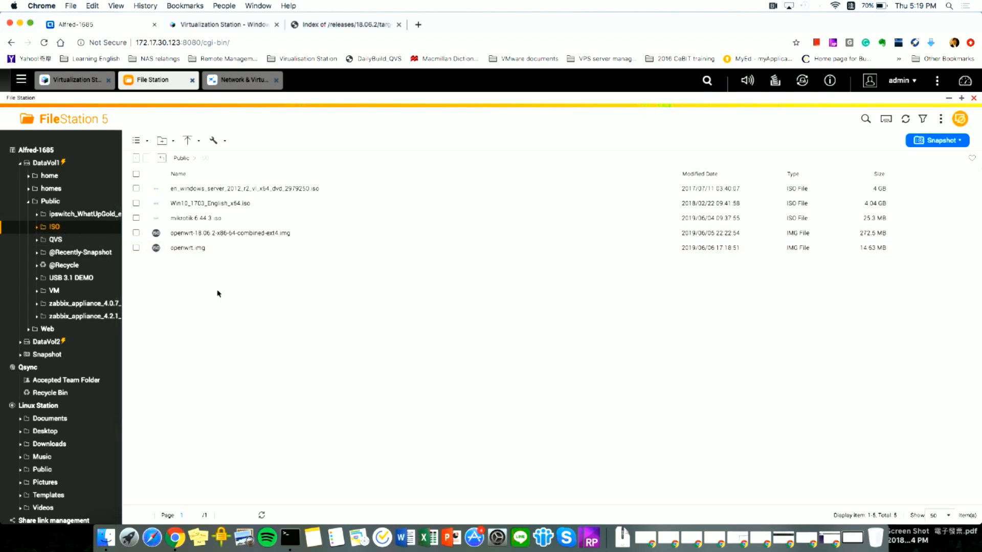
click(78, 81)
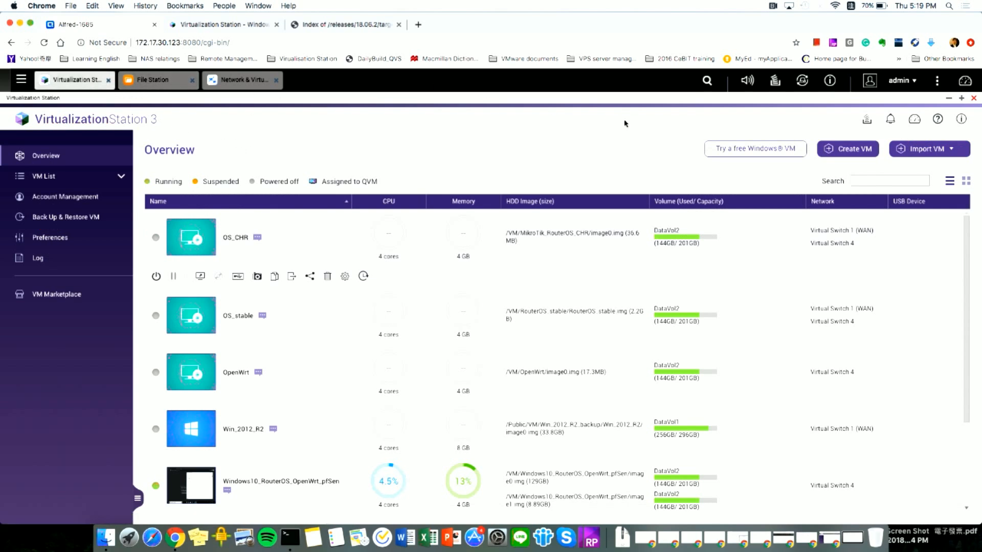
click(850, 151)
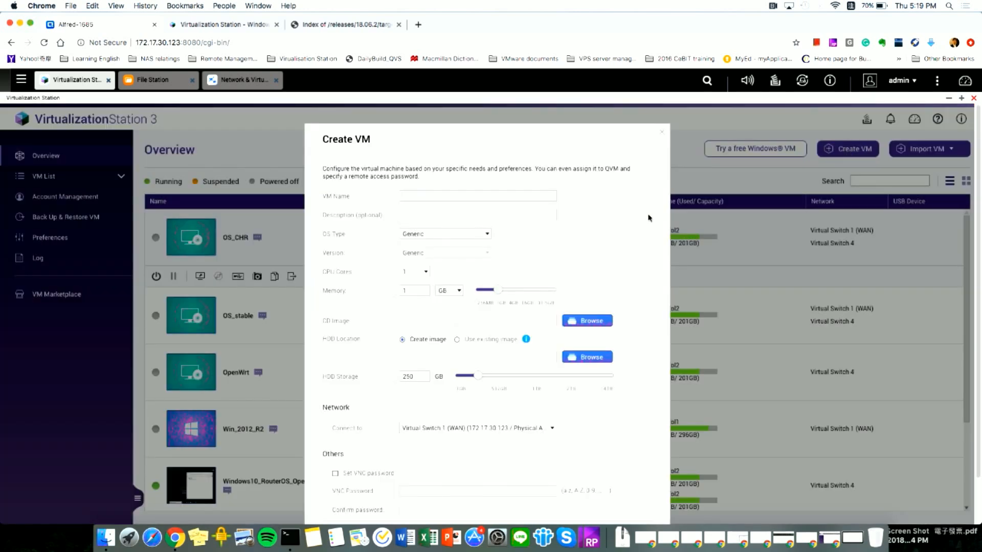
text(openwrt)
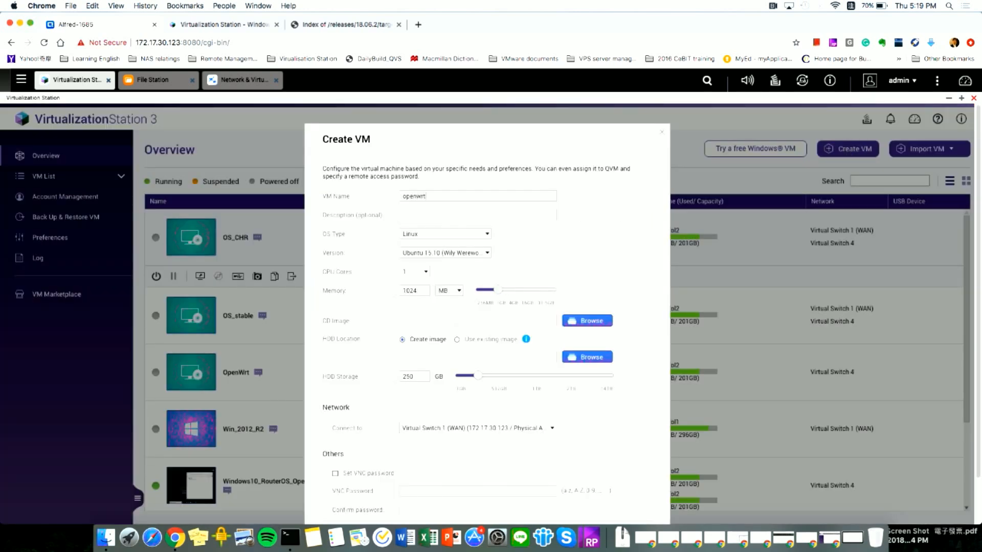
click(483, 236)
click(452, 252)
click(418, 272)
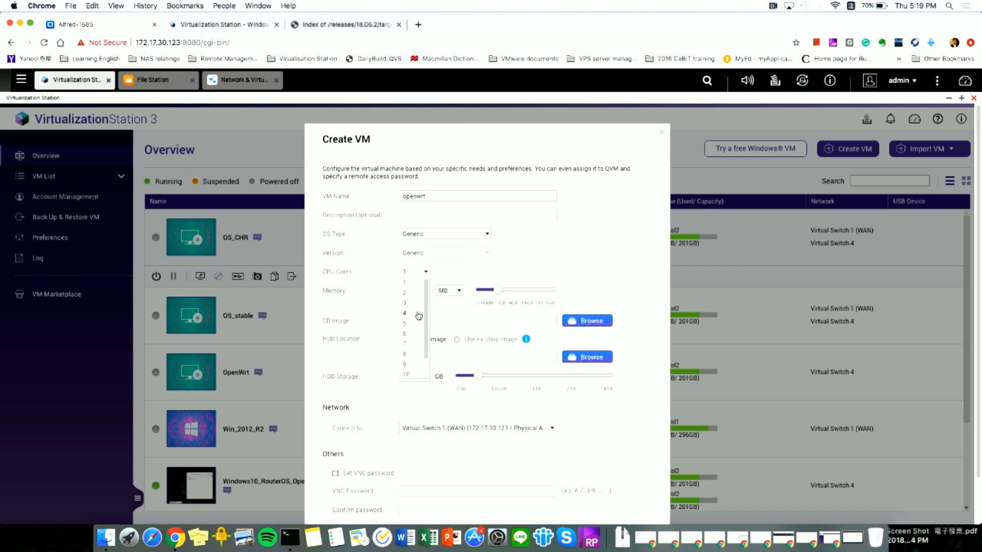
scroll(416, 313, down, 2)
click(412, 295)
double_click(412, 291)
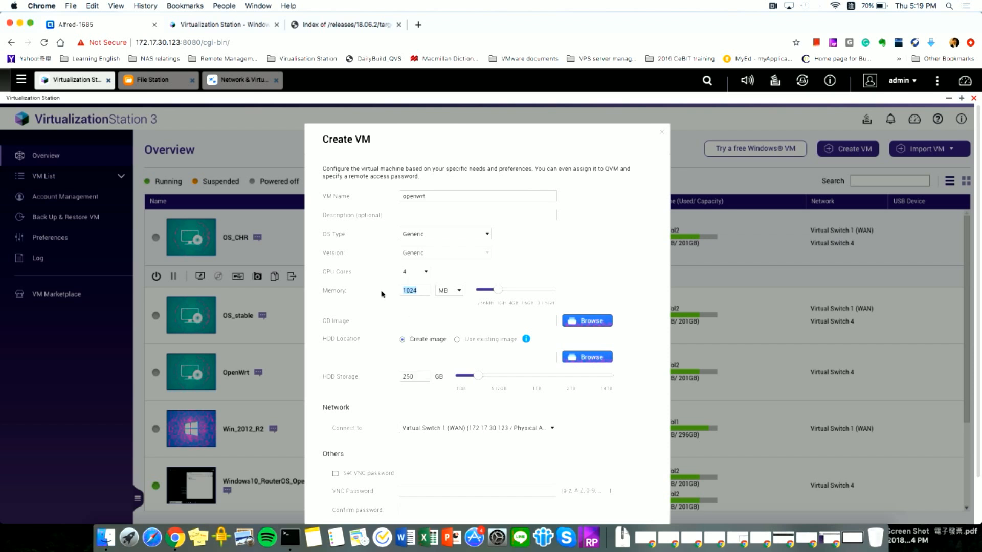
text(4096)
click(458, 341)
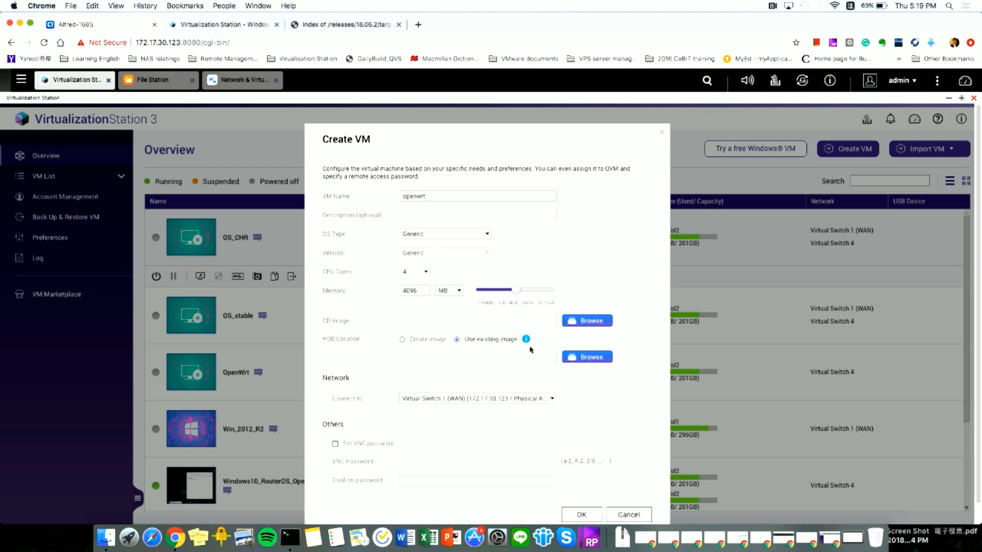
click(592, 358)
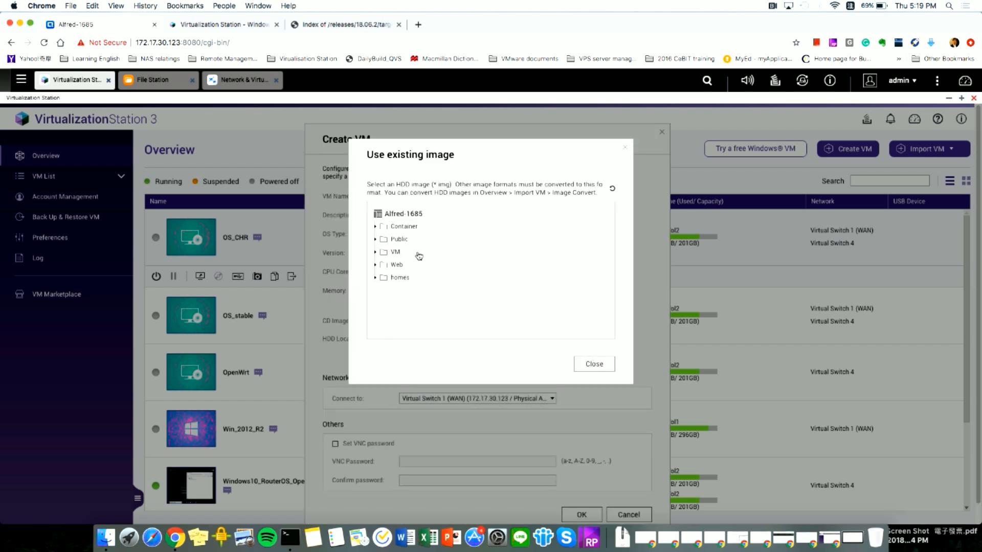
click(399, 240)
click(403, 265)
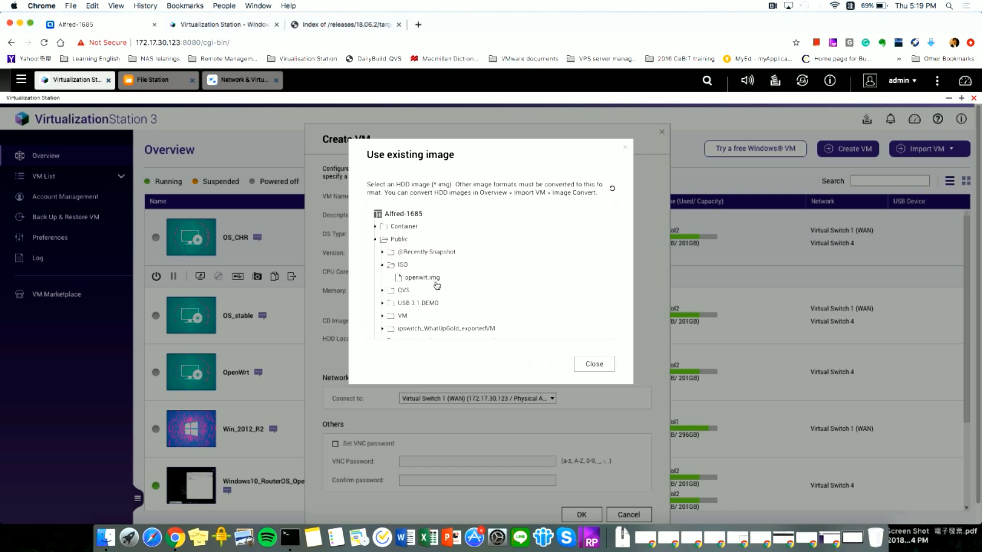
click(450, 280)
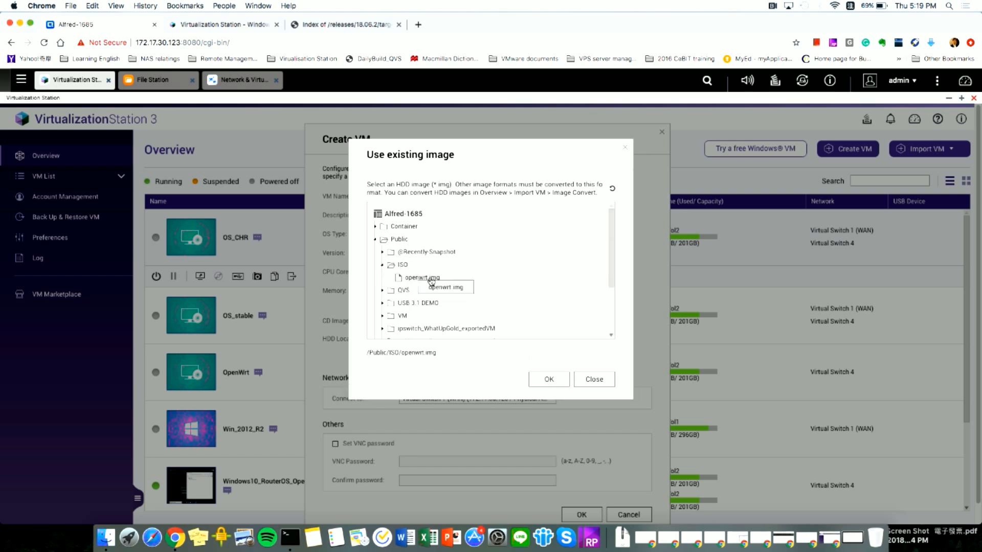
click(553, 378)
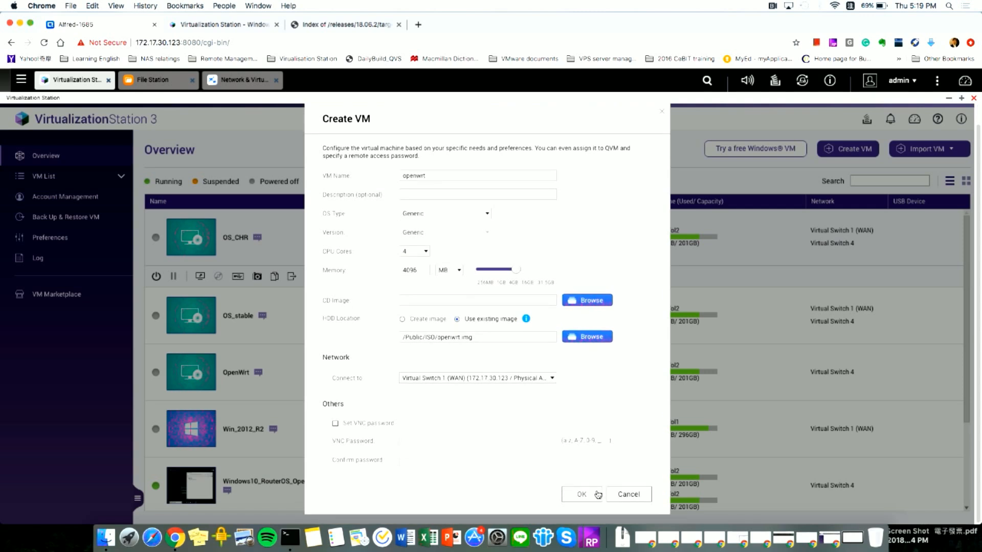
click(630, 495)
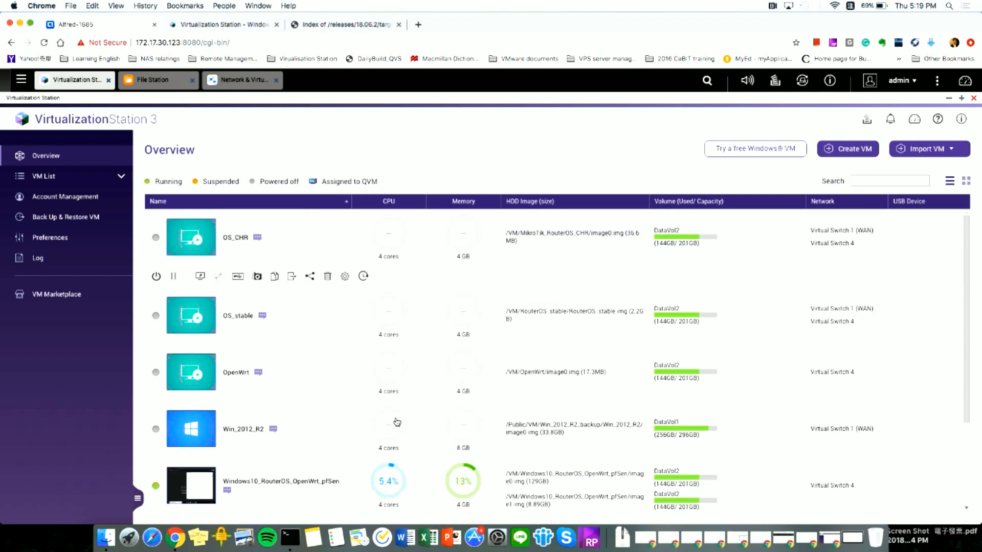
- Open the OpenWrt VM's settings at its Network adapter section
click(311, 381)
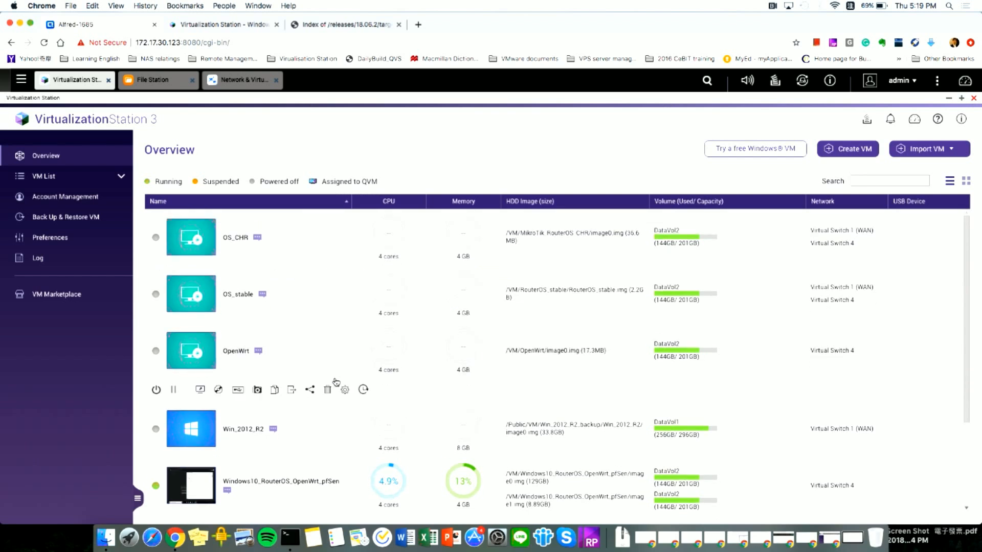
click(343, 391)
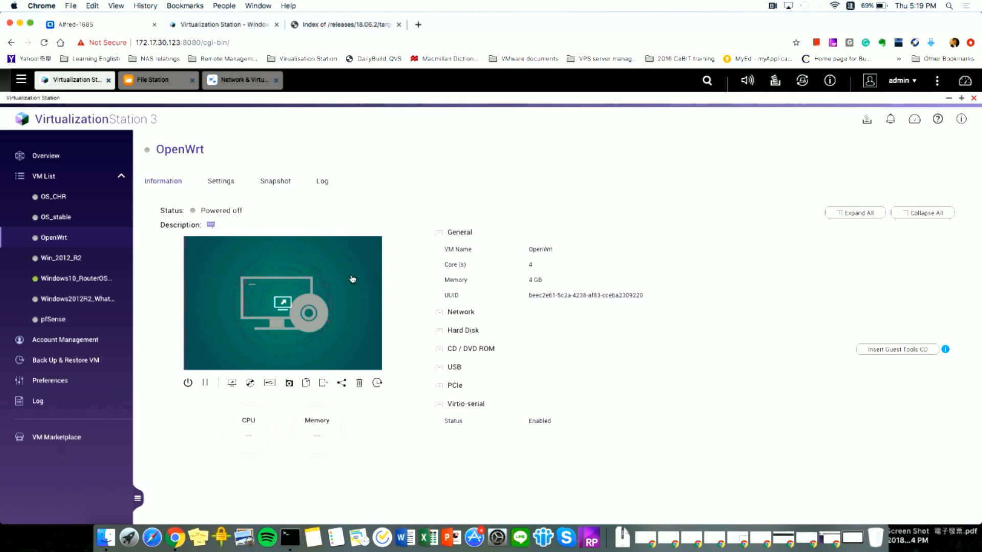
click(213, 183)
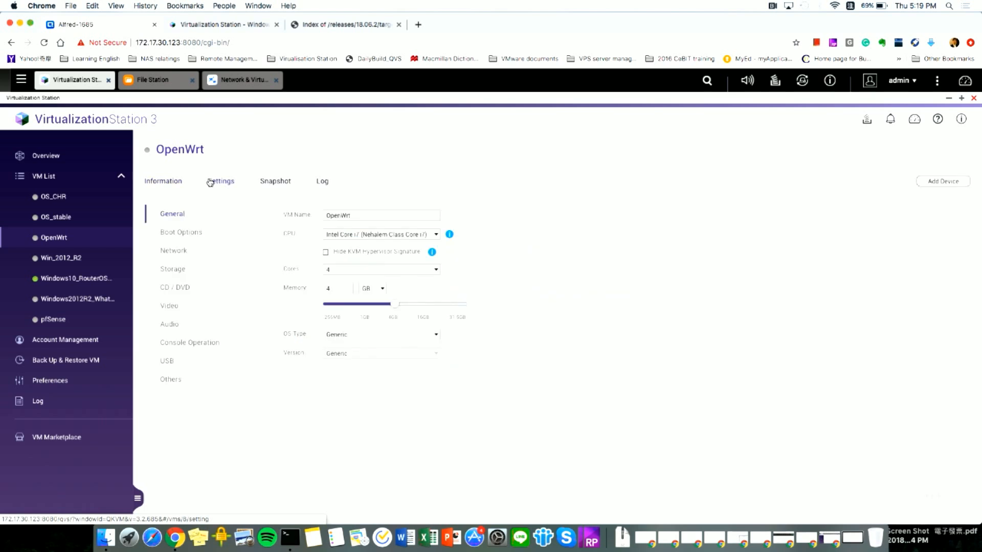
click(174, 250)
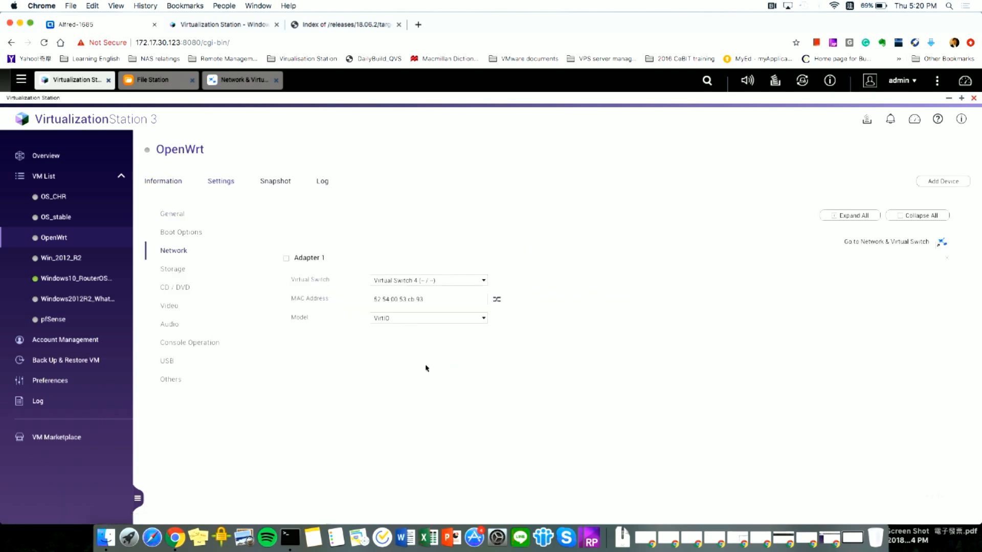
- Add a second VirtIO network adapter on Virtual Switch 1 (WAN), postponing the file-system check
click(943, 182)
click(538, 186)
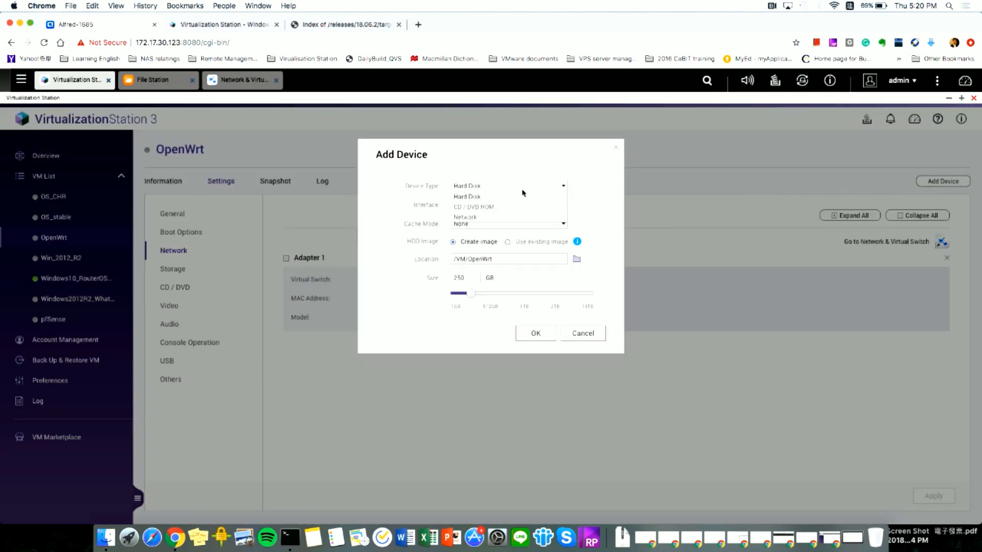
click(490, 214)
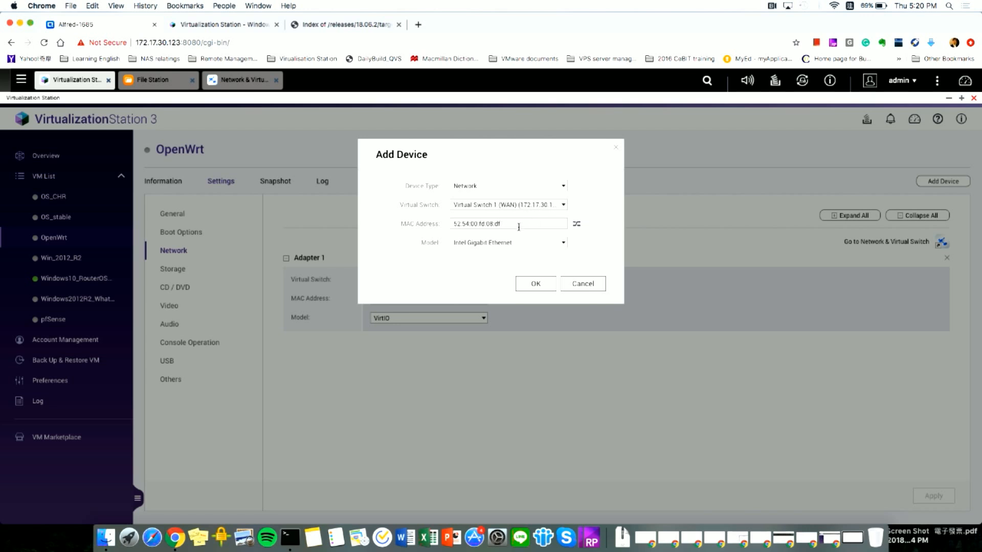
click(513, 245)
click(463, 295)
click(526, 284)
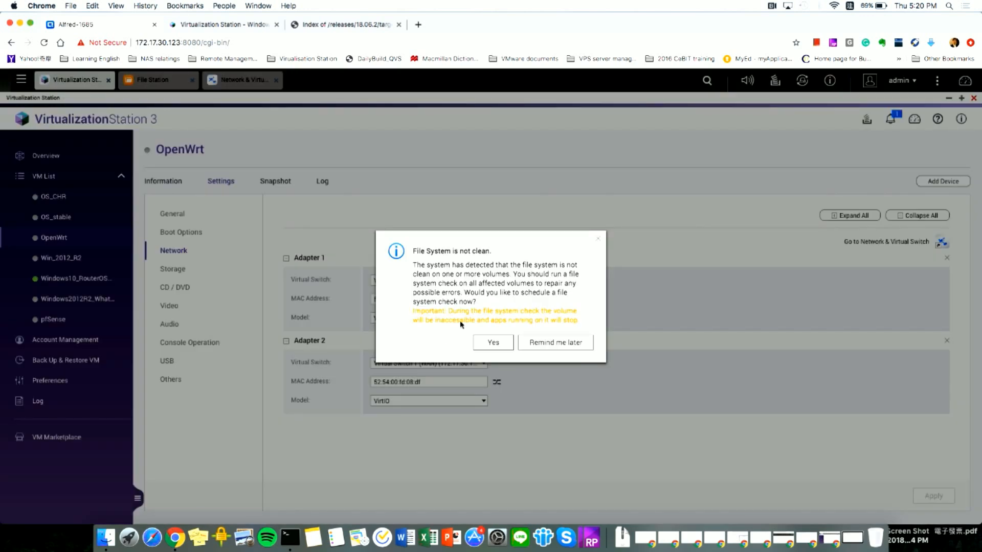
click(530, 341)
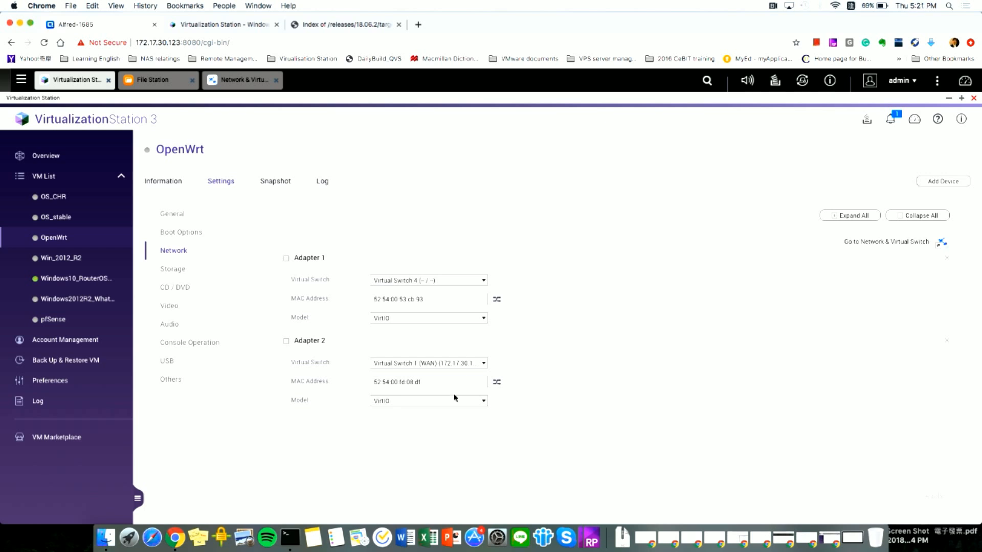
- Open the OpenWrt VM's console from its Information page, hide the side menu, then switch to the Windows VM console
click(173, 182)
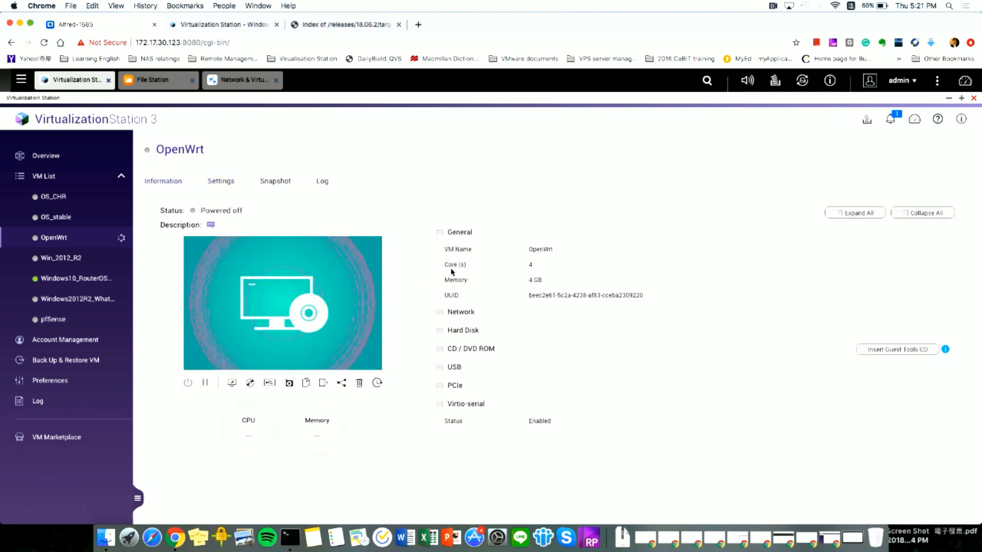
mouse_move(322, 274)
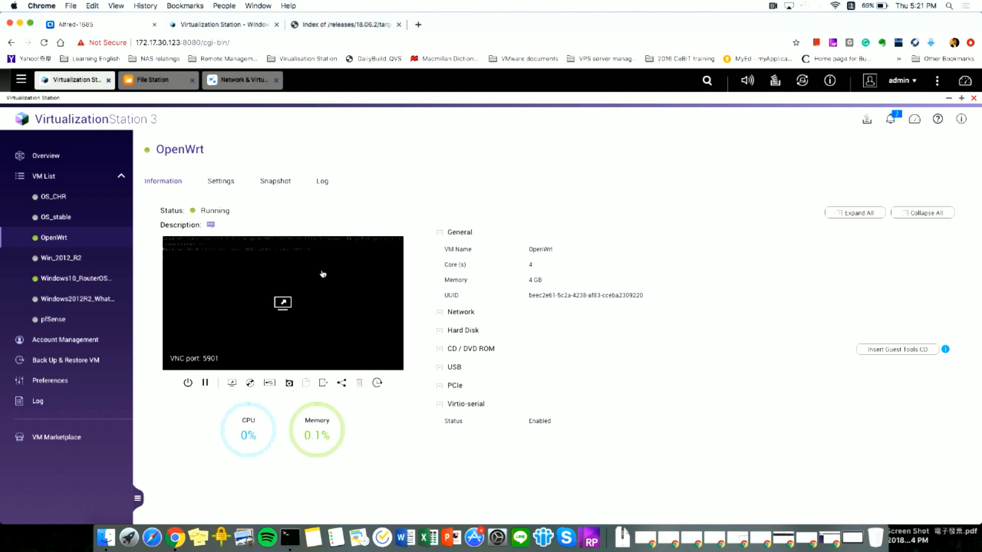
click(290, 314)
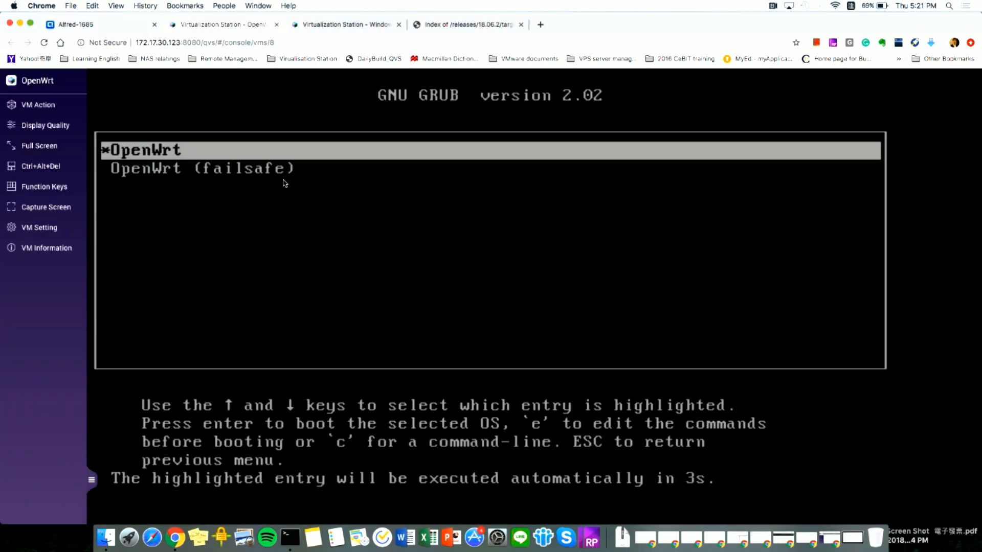
click(91, 481)
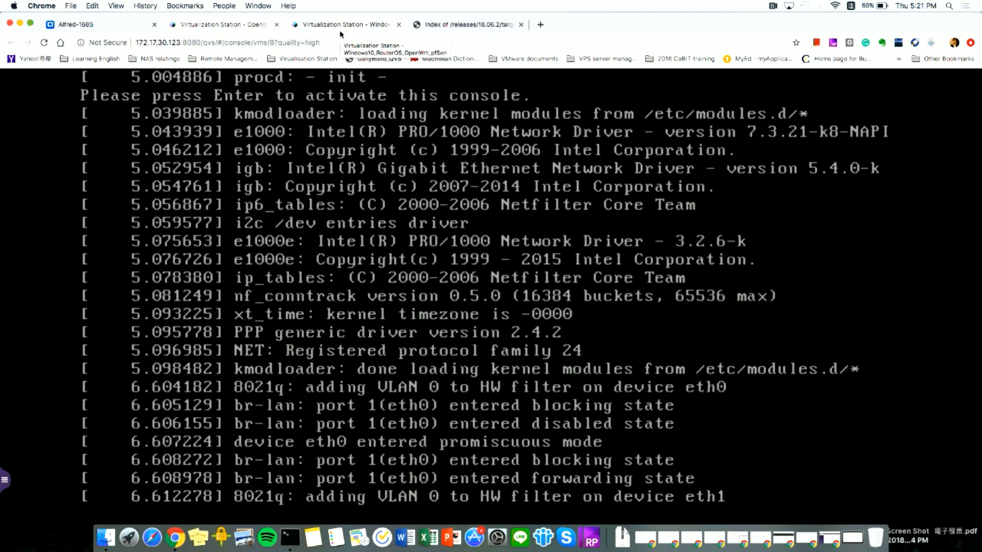
click(342, 22)
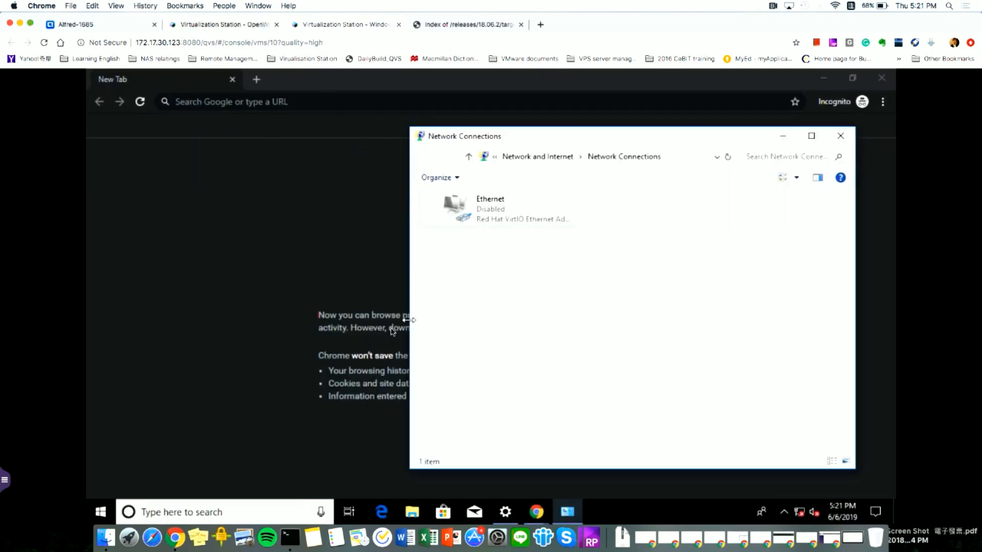
- Check that the Windows10 VM's only network adapter uses Virtual Switch 4, leaving it unchanged
click(87, 24)
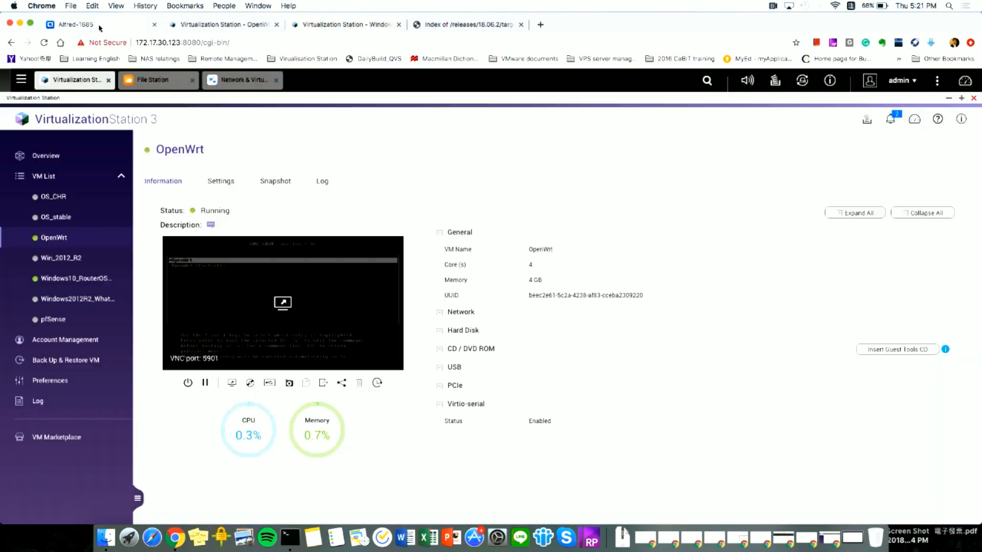
click(71, 279)
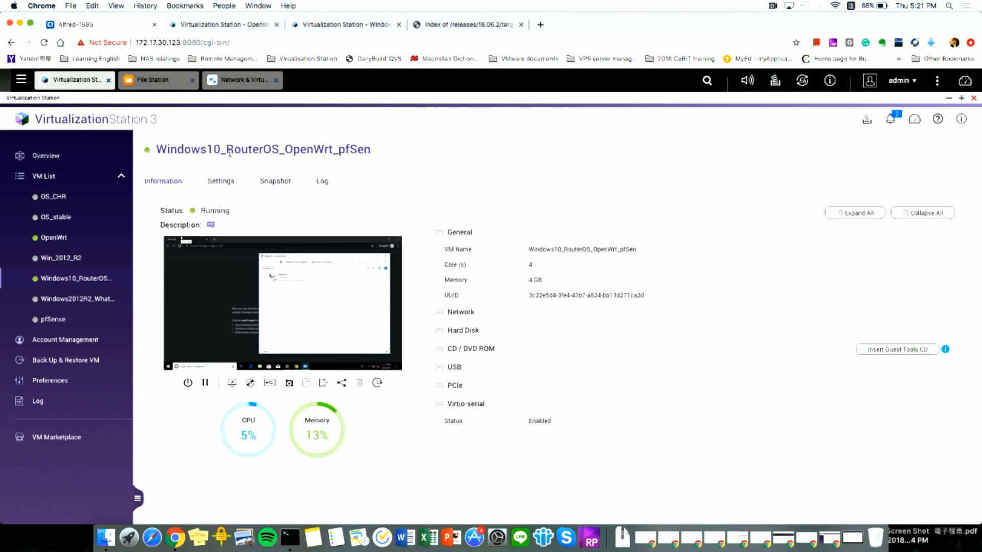
click(222, 186)
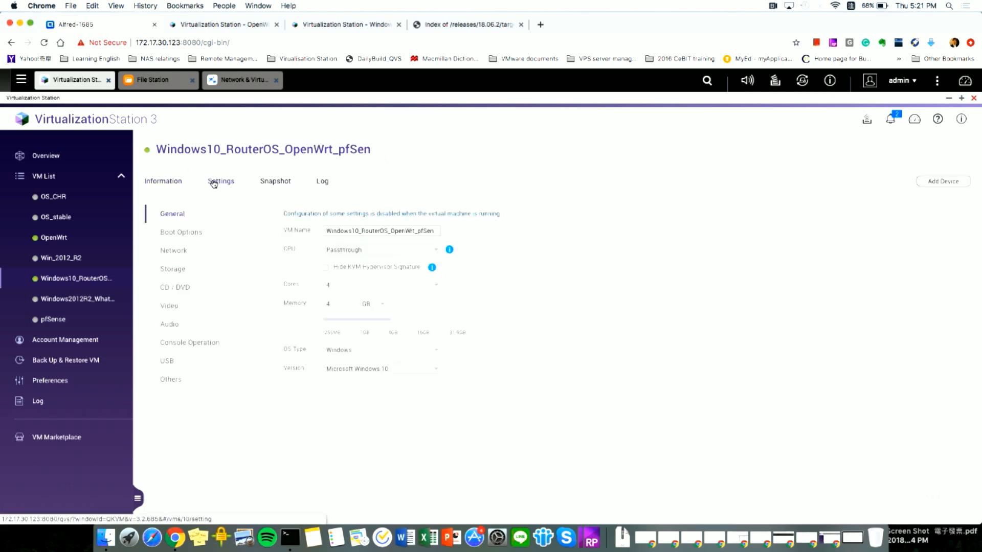
click(182, 252)
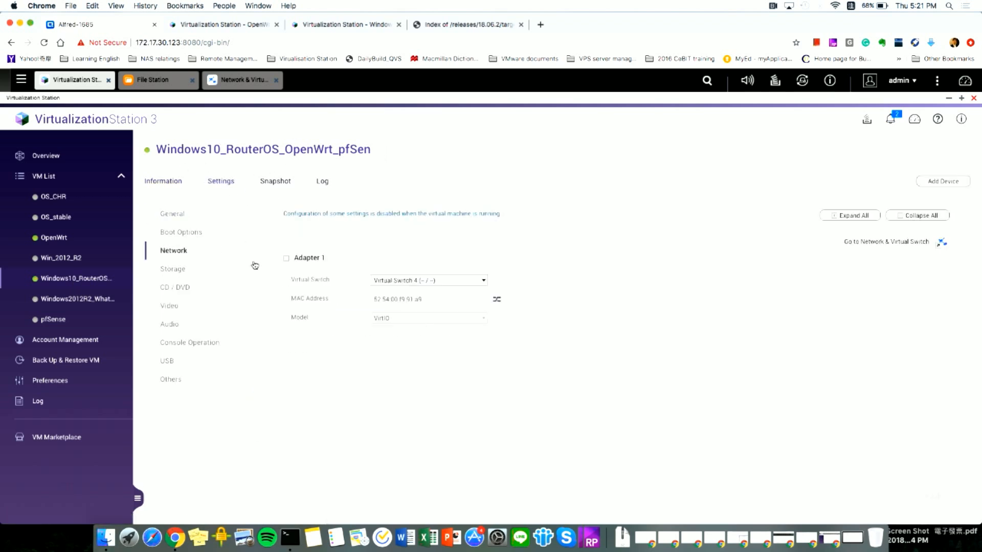
click(394, 284)
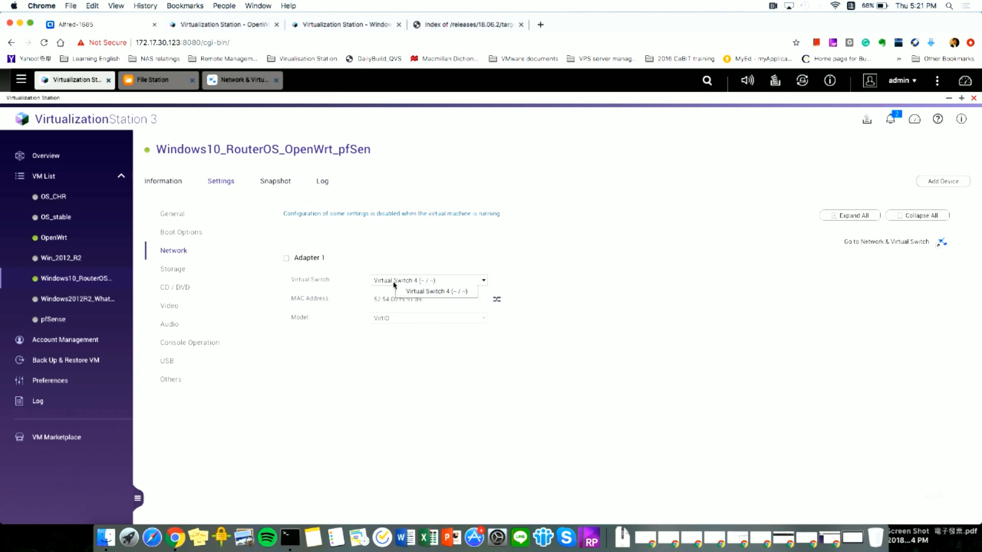
click(394, 285)
- Open Network & Virtual Switch and scroll through its Overview diagram of adapters and switches
click(236, 80)
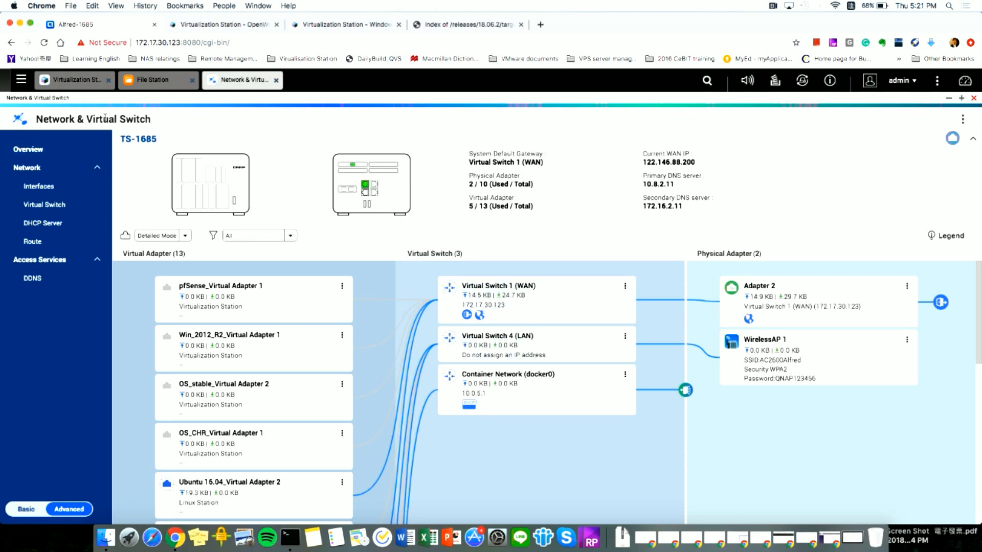
scroll(547, 319, down, 1)
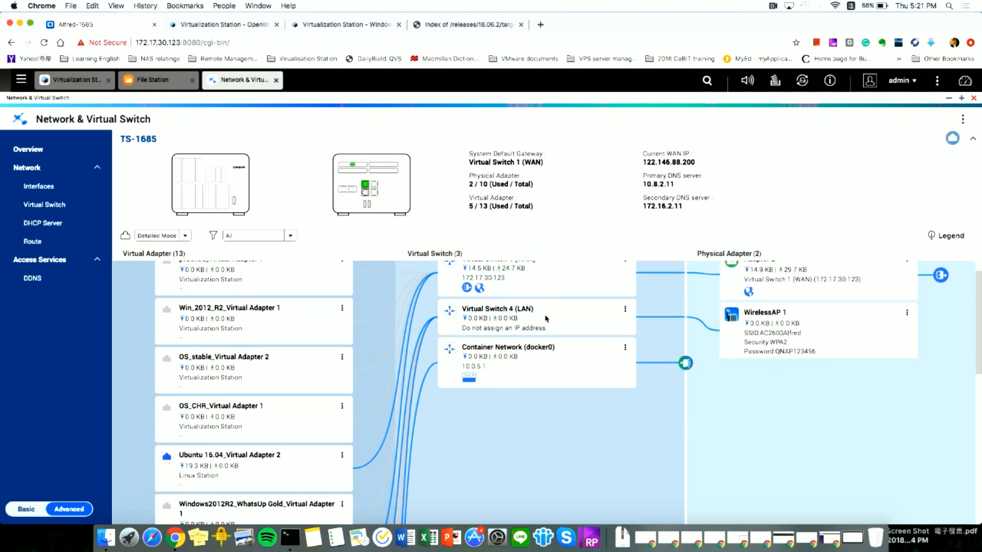
scroll(547, 319, up, 1)
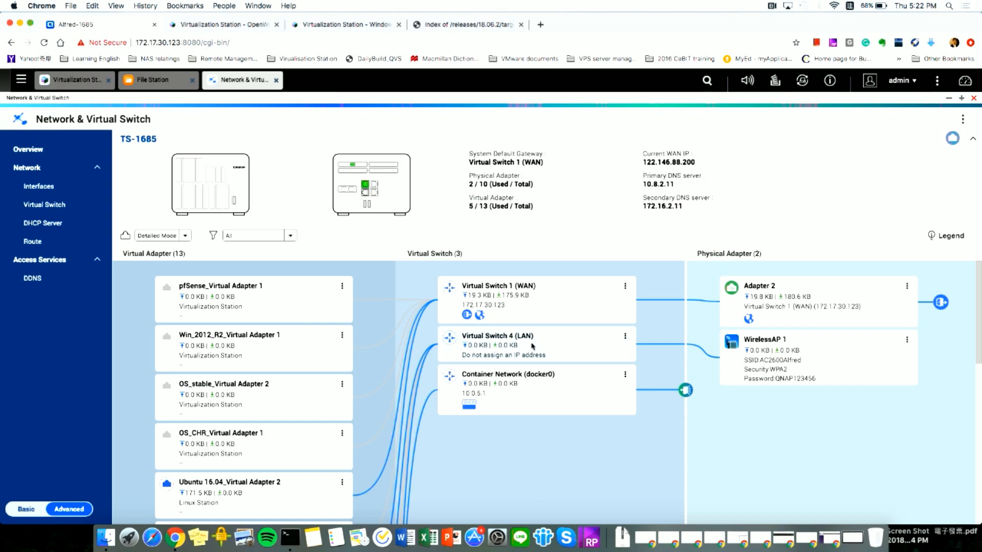
- Activate the OpenWrt console's root shell with Enter, then return to the Windows VM console
click(240, 28)
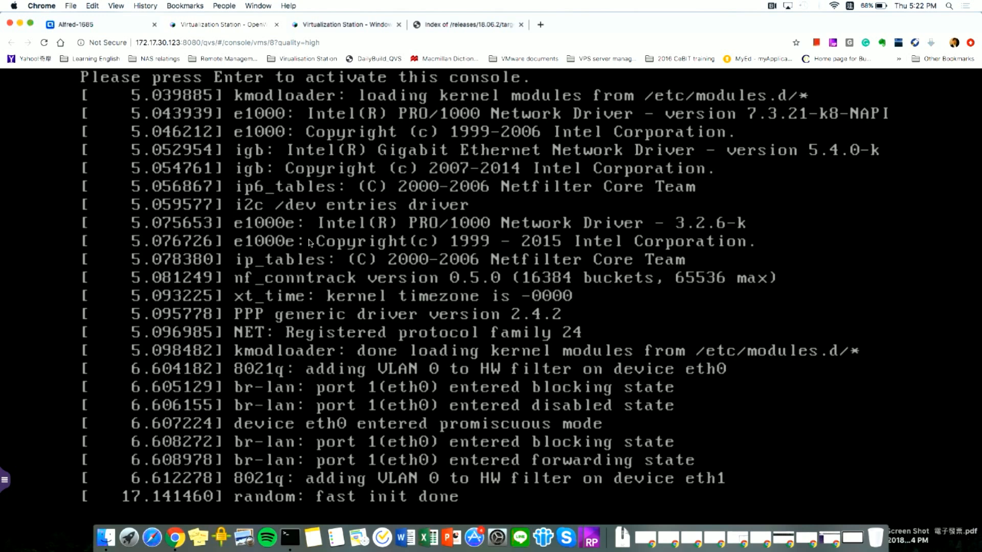
key(Return)
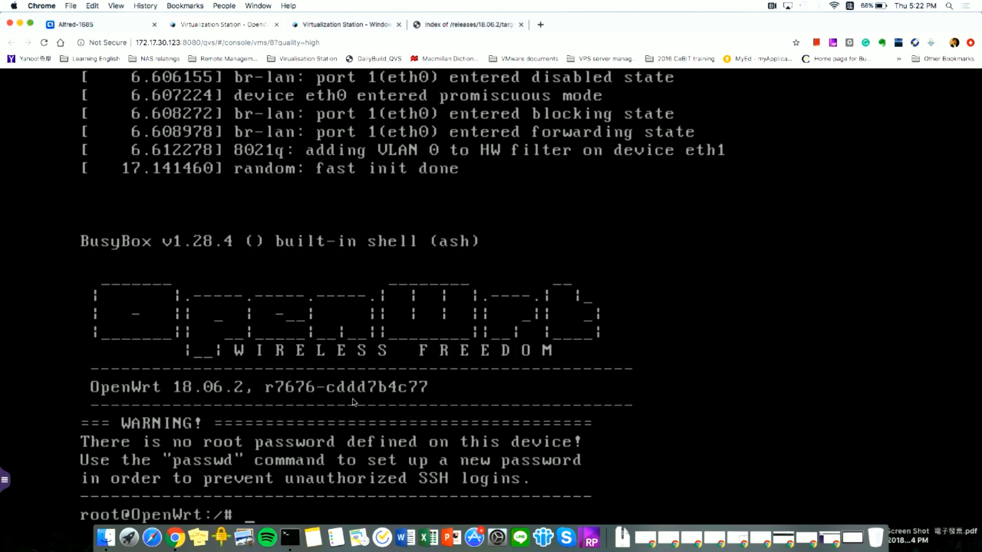
click(328, 25)
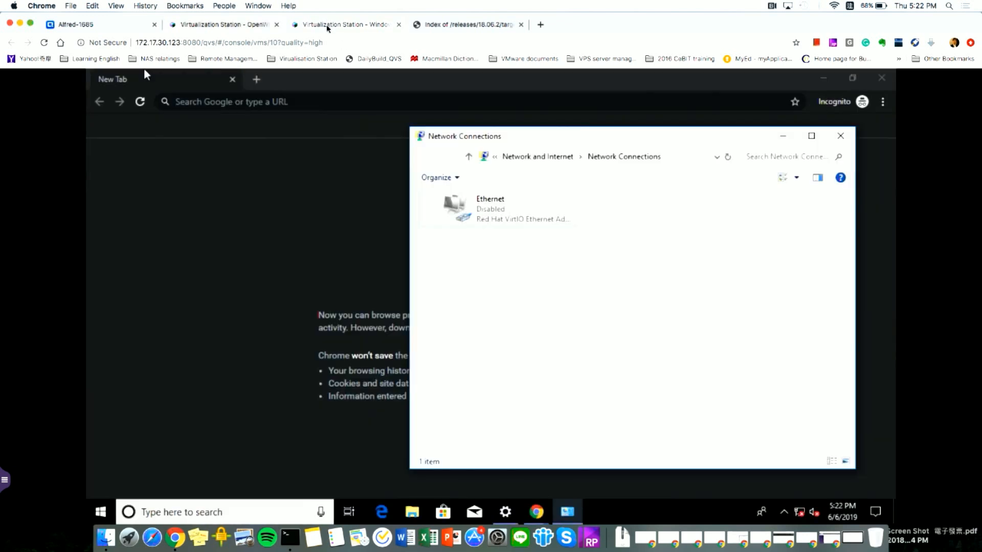
- Enable the Ethernet adapter and try 192.168.0.1 in Chrome, declining network discovery
right_click(531, 220)
click(549, 224)
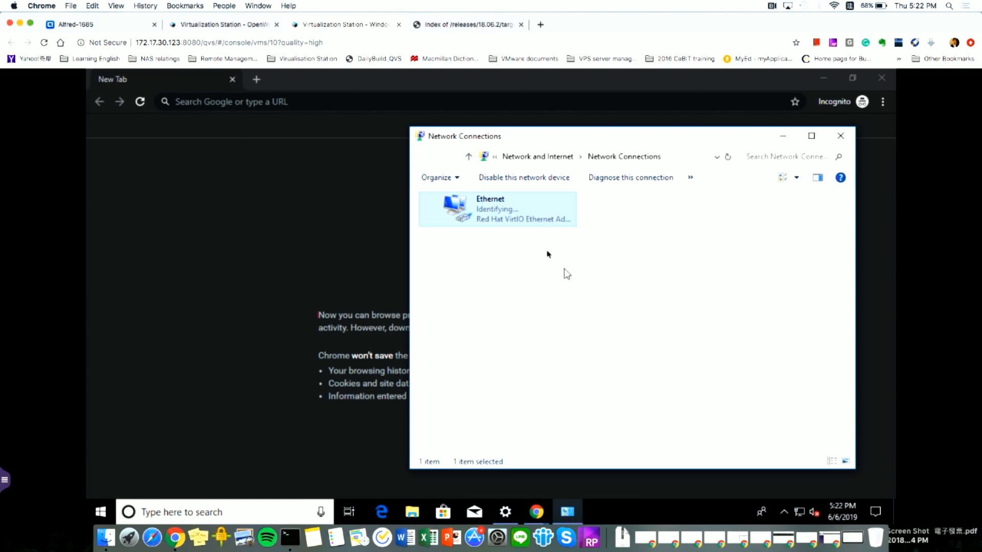
click(355, 103)
text(192.168.0.)
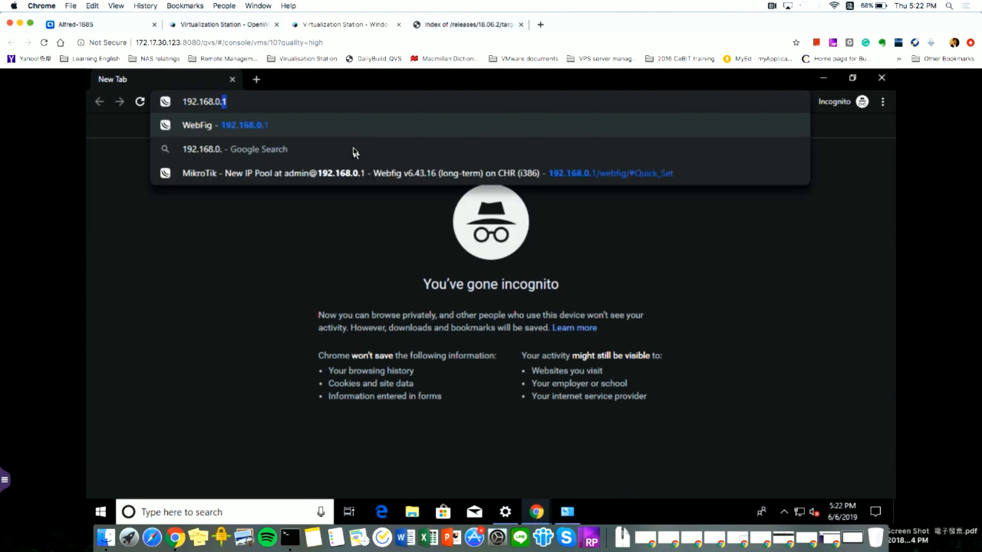
key(BackSpace)
text(.1)
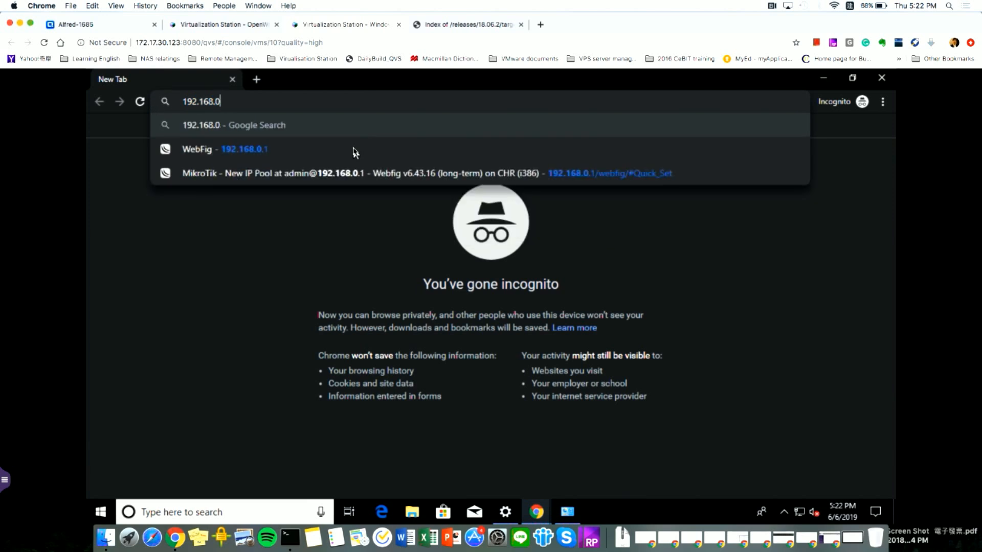
key(Return)
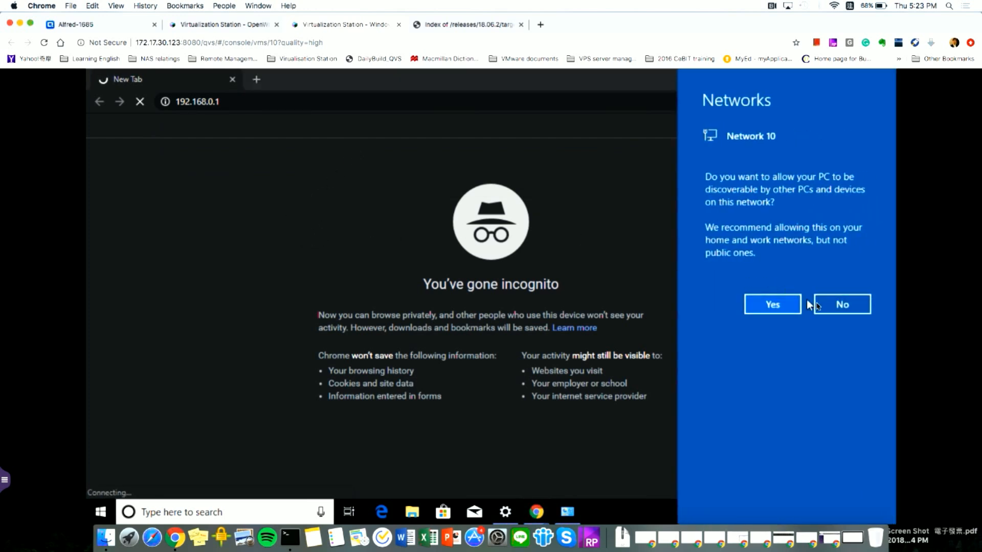
click(819, 305)
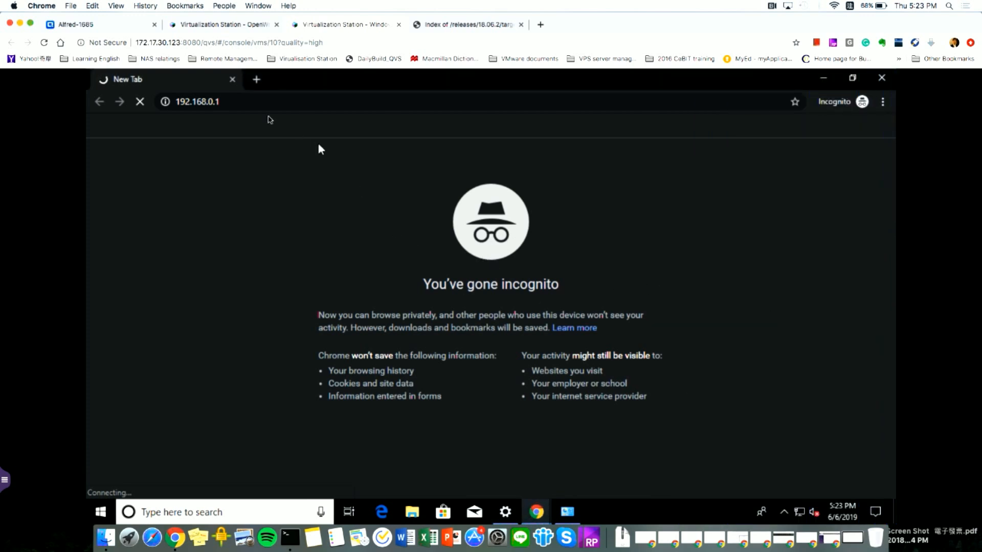
- Correct the address to 192.168.1.1 to load the OpenWrt LuCI login page
click(247, 101)
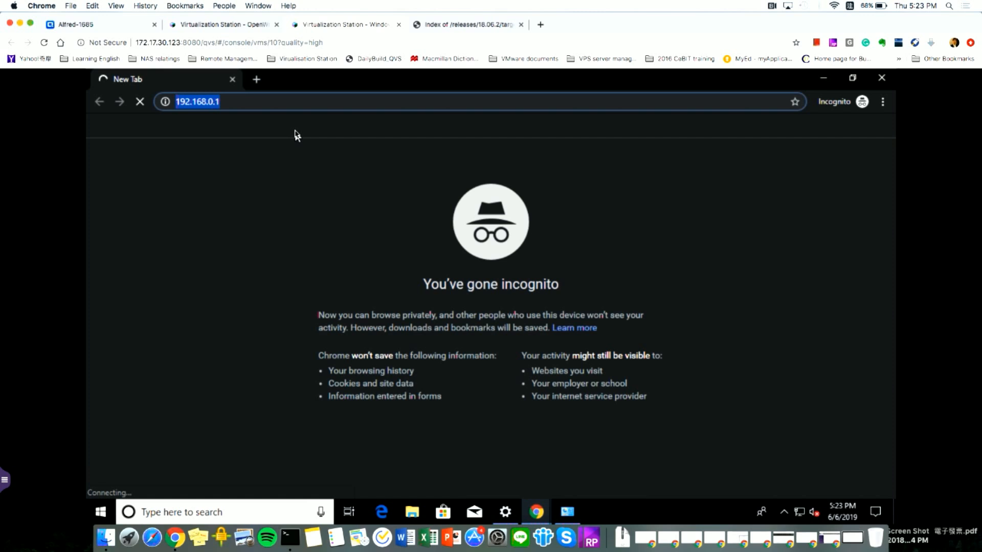
key(Right)
key(BackSpace)
key(BackSpace)
key(BackSpace)
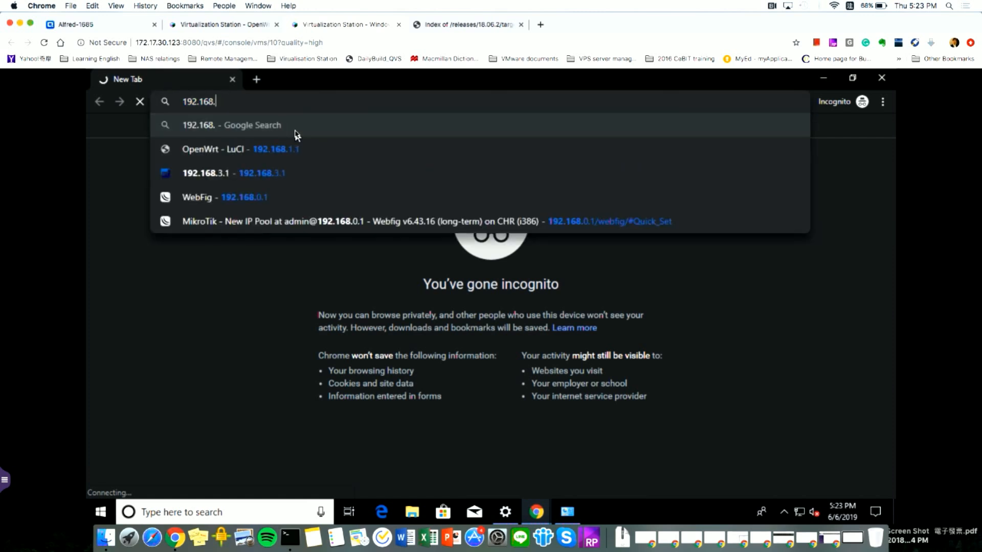
text(1.1)
key(Return)
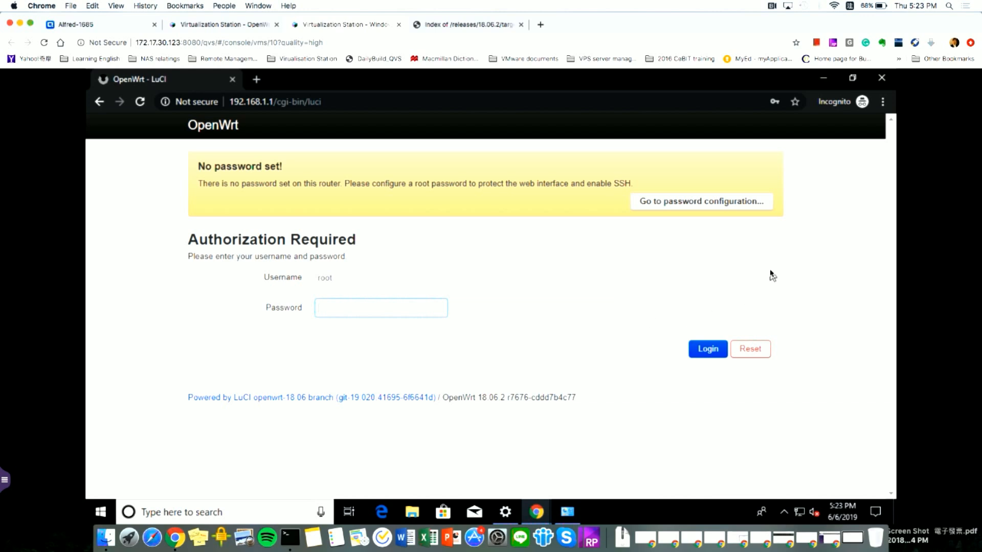
- Log in to LuCI as root with an empty password and check the 172.17.30.168 DHCP upstream
click(721, 348)
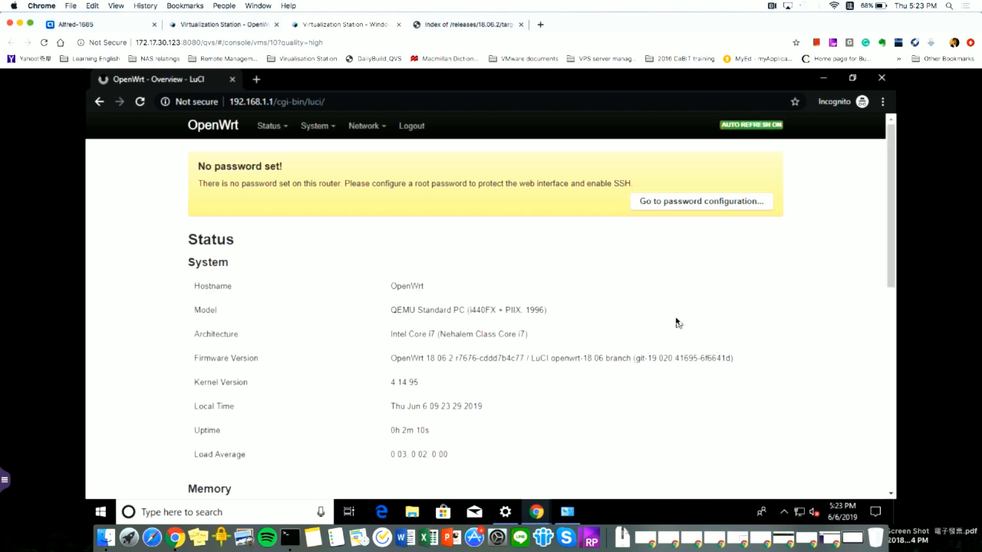
scroll(677, 324, down, 4)
scroll(677, 324, up, 2)
scroll(676, 324, up, 2)
scroll(676, 323, down, 7)
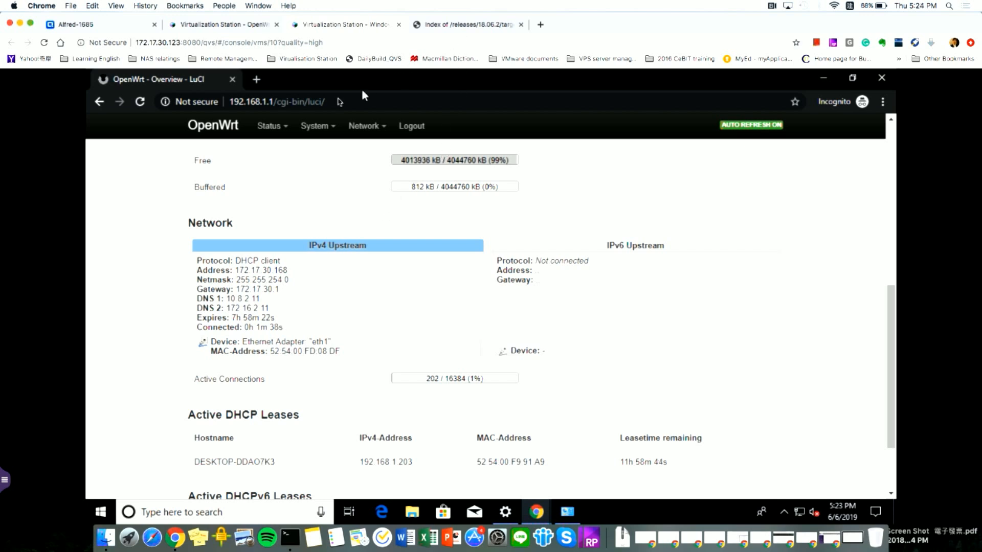
- Load qnap.com in a new browser tab to test internet access
click(256, 79)
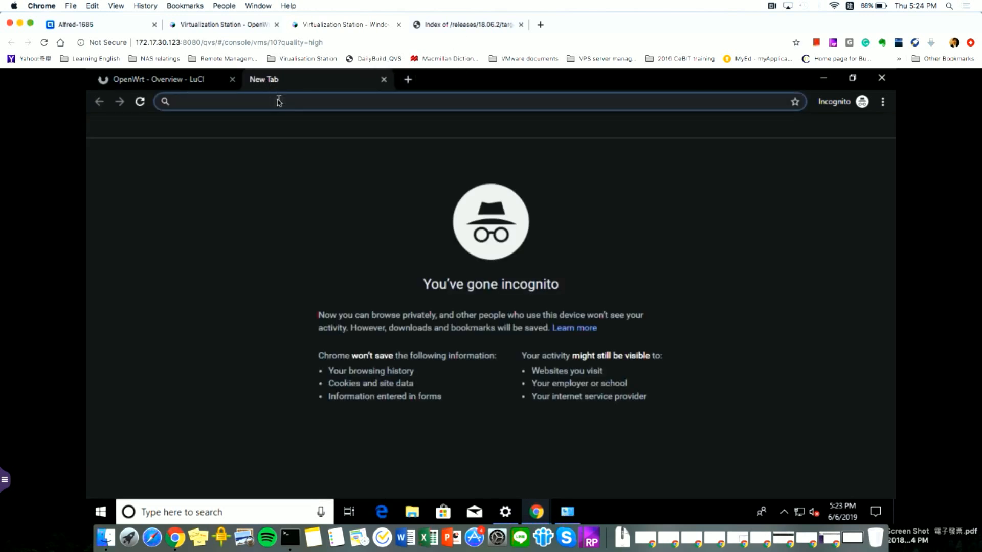
text(qnap.com)
key(Return)
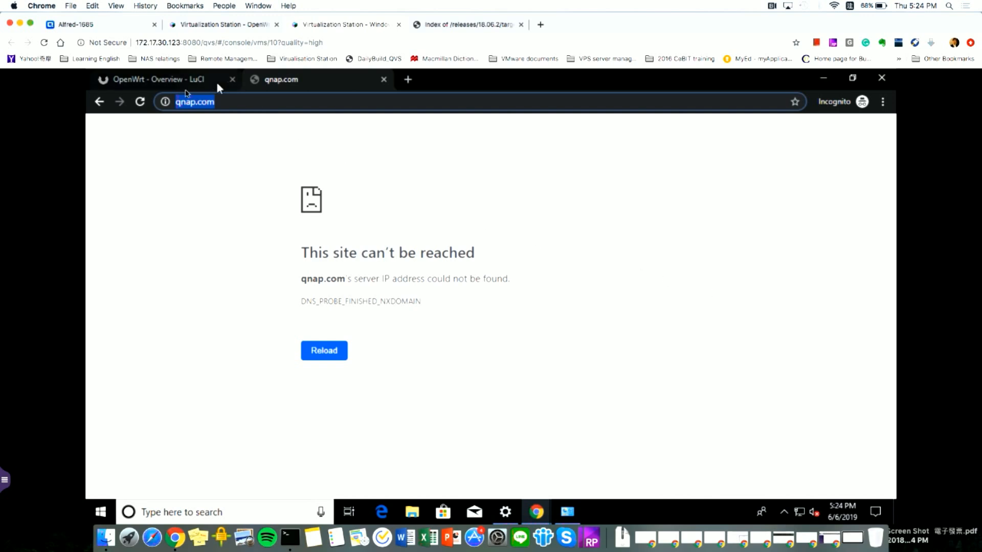
- Check the Windows VM's DHCP lease (192.168.1.203) under Active DHCP Leases in LuCI
click(173, 82)
mouse_move(329, 143)
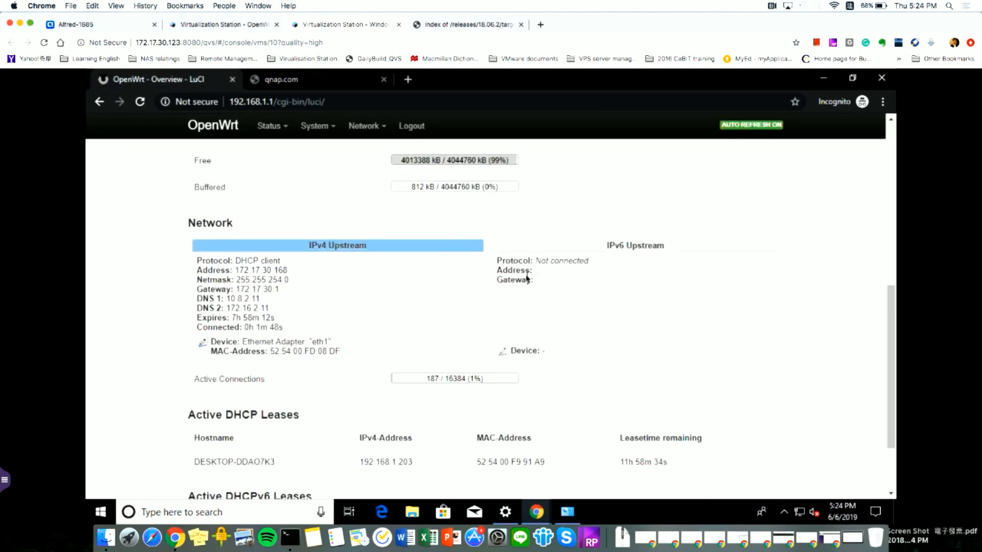
scroll(527, 279, down, 2)
scroll(527, 280, up, 7)
scroll(527, 280, up, 1)
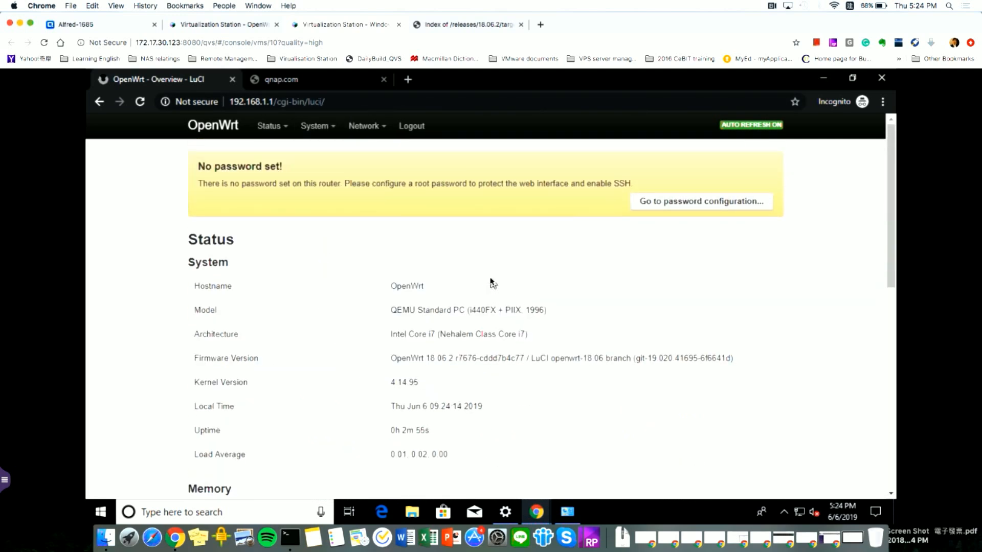
scroll(386, 214, down, 8)
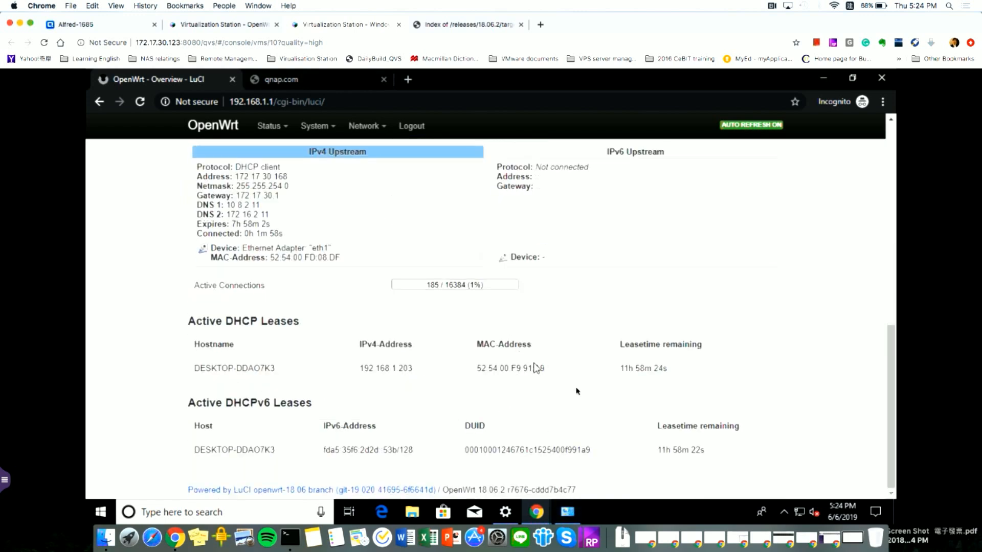
- Load google.com in the qnap.com tab, dismiss the Translate offer, and return to LuCI
click(339, 86)
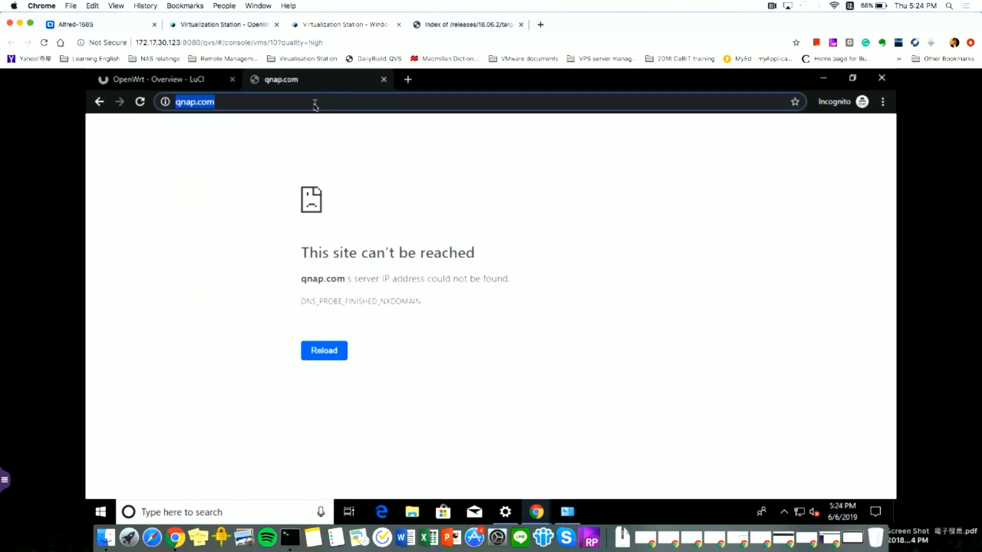
text(google.)
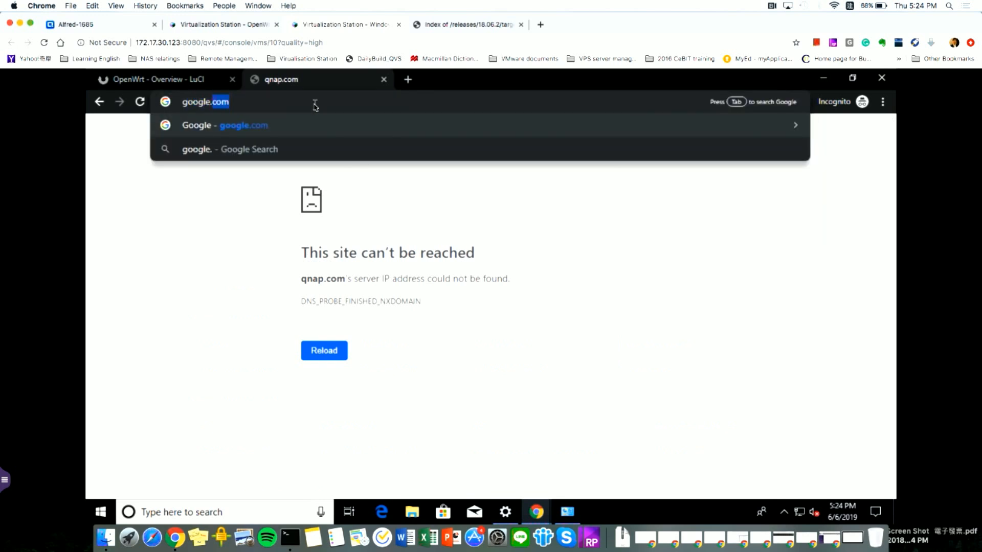
text(com)
key(Return)
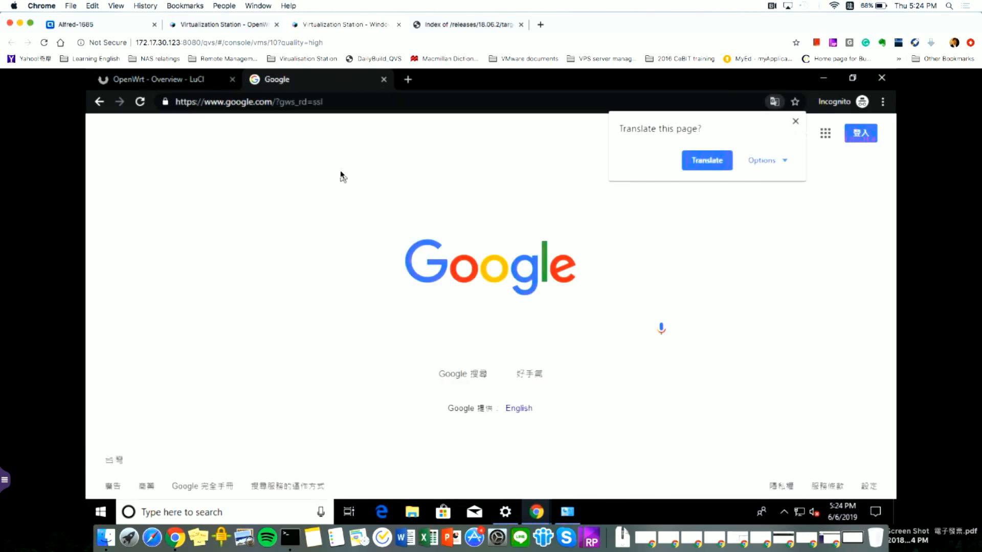
click(795, 122)
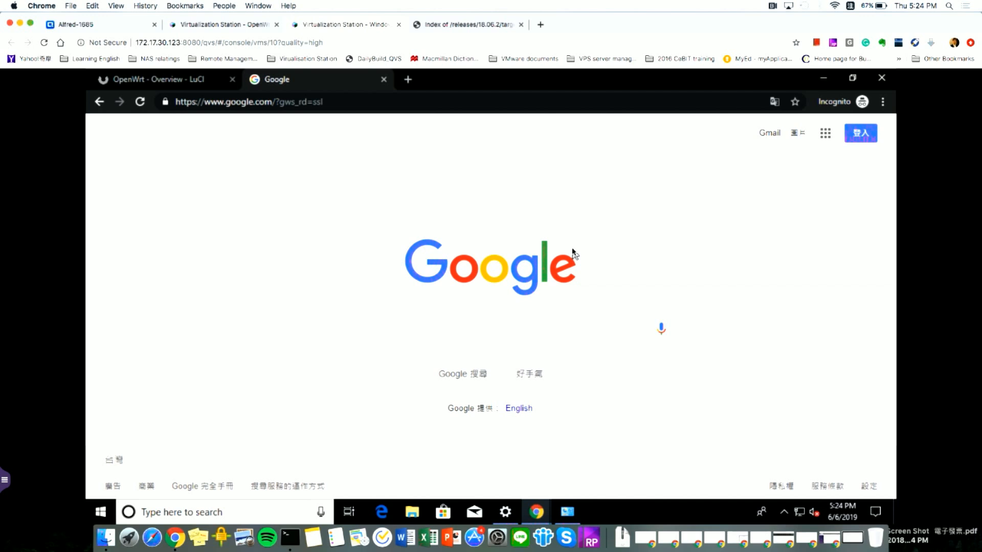
click(192, 84)
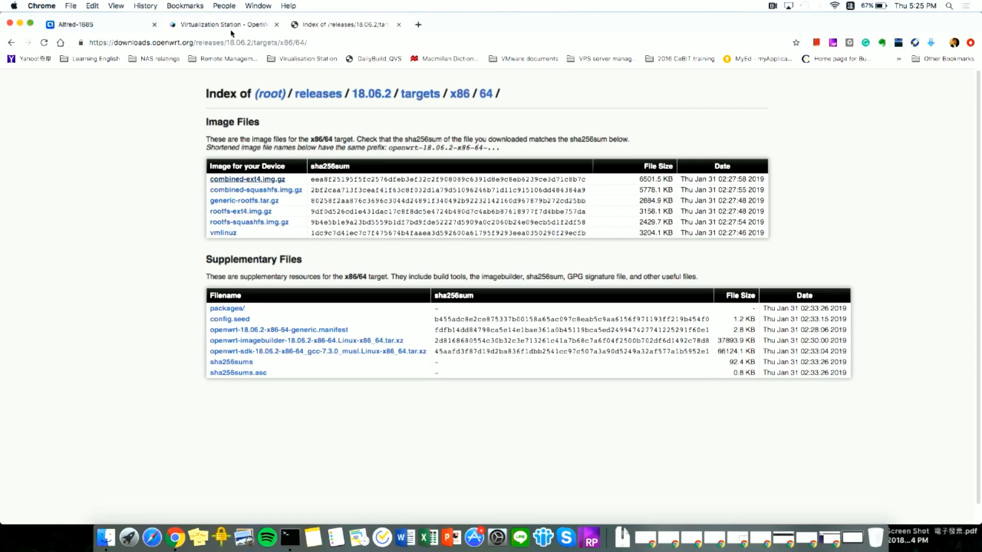
- Force the OpenWrt VM to shut down after cancelling a normal shutdown
click(125, 23)
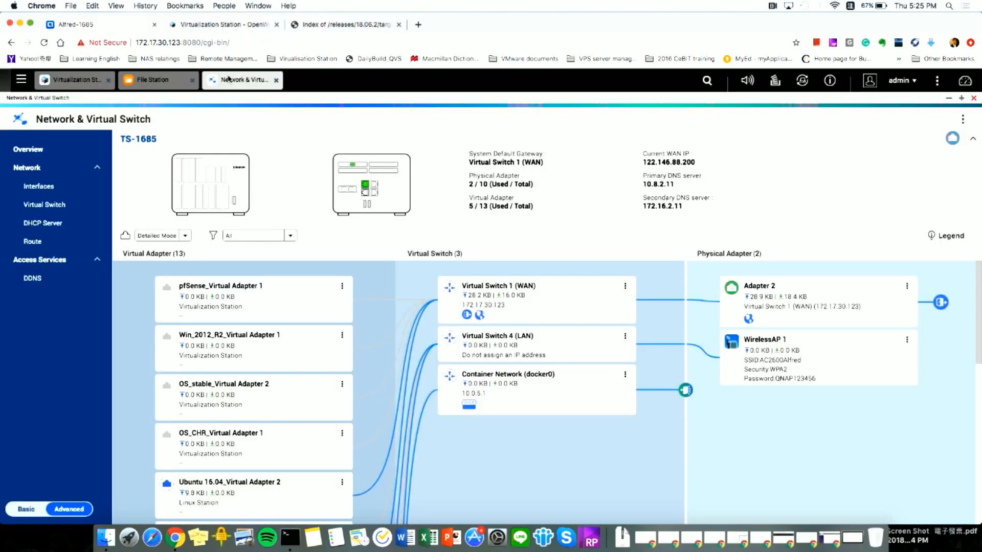
click(82, 84)
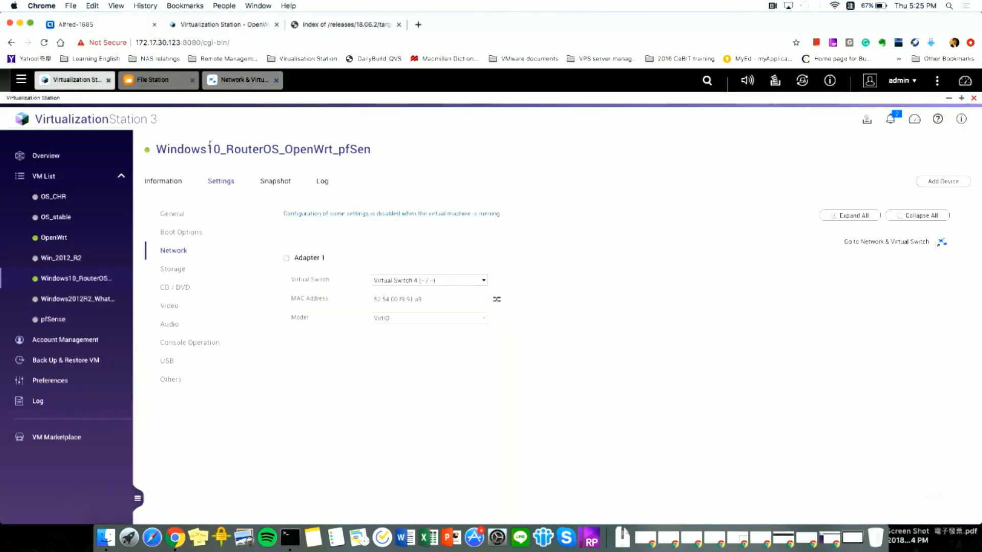
click(57, 238)
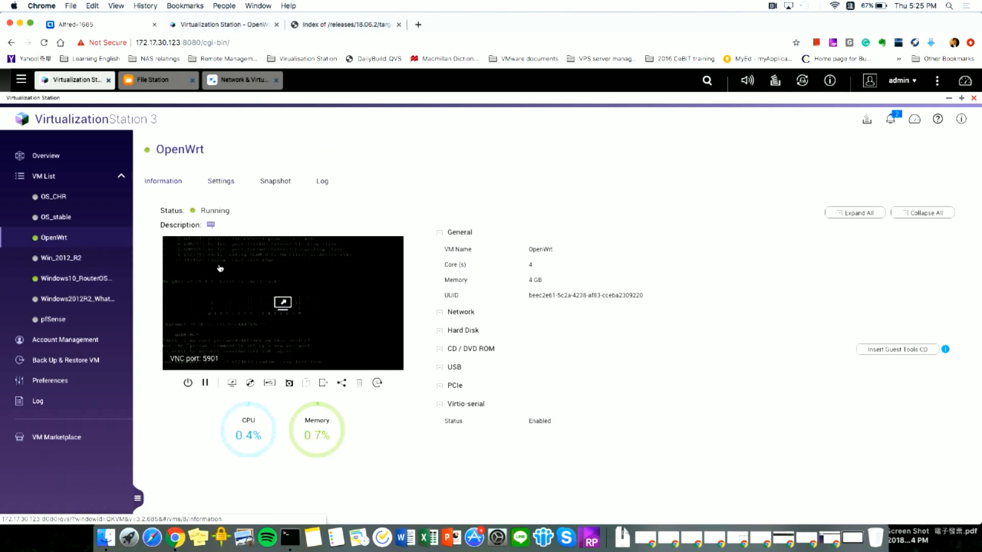
click(188, 384)
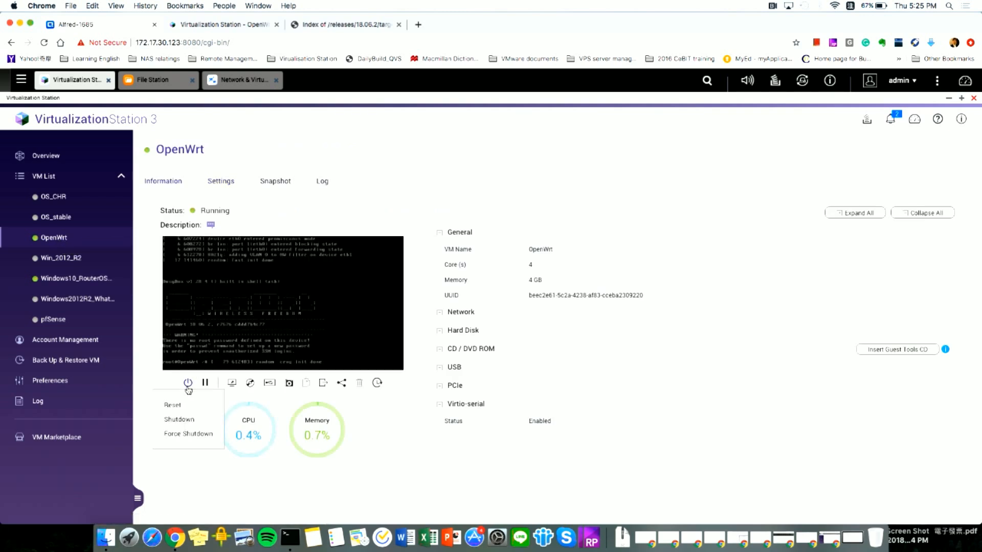
click(180, 420)
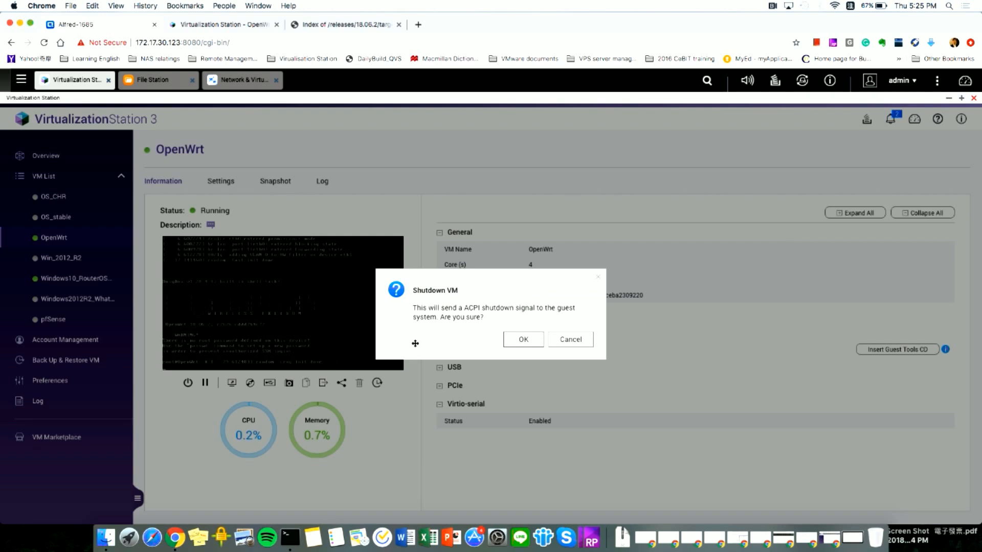
click(561, 341)
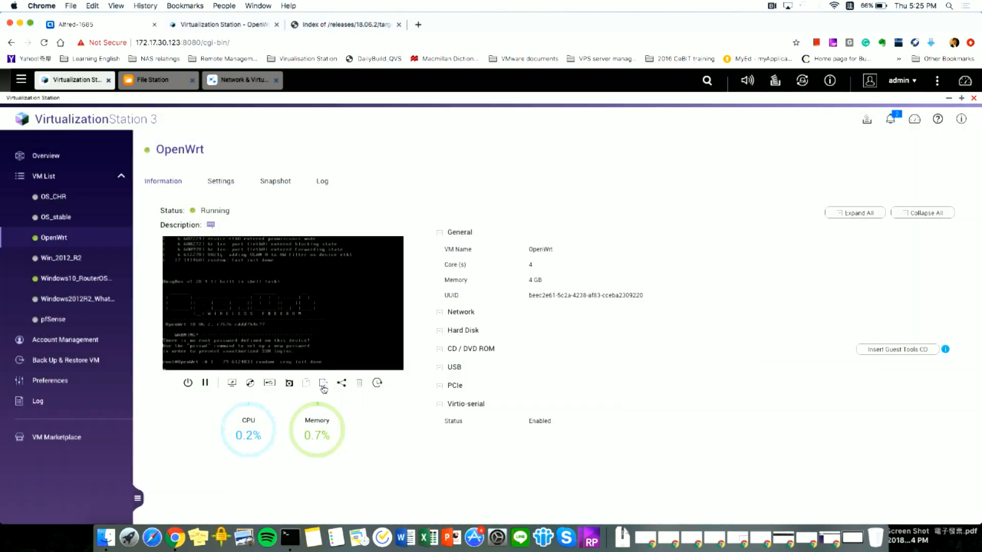
click(187, 384)
click(186, 436)
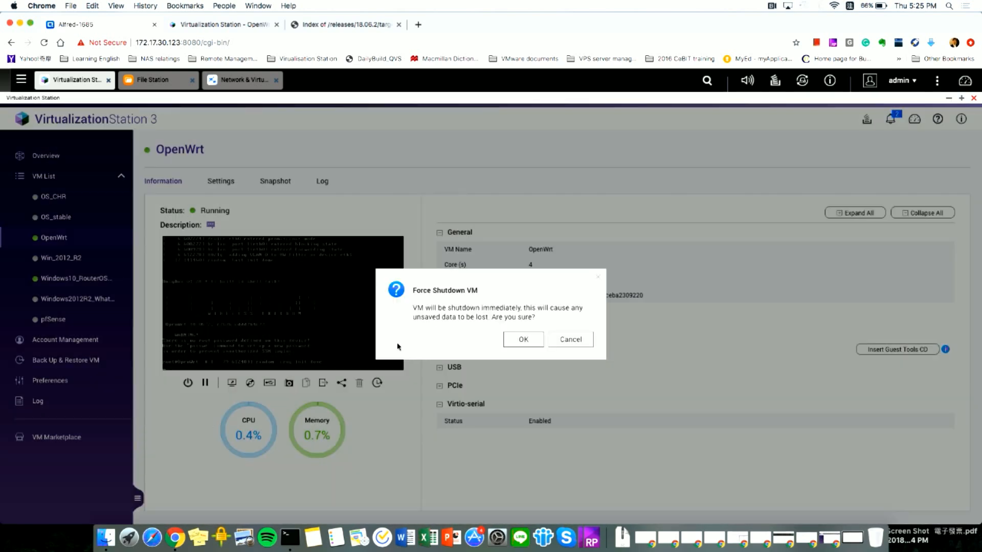
click(523, 342)
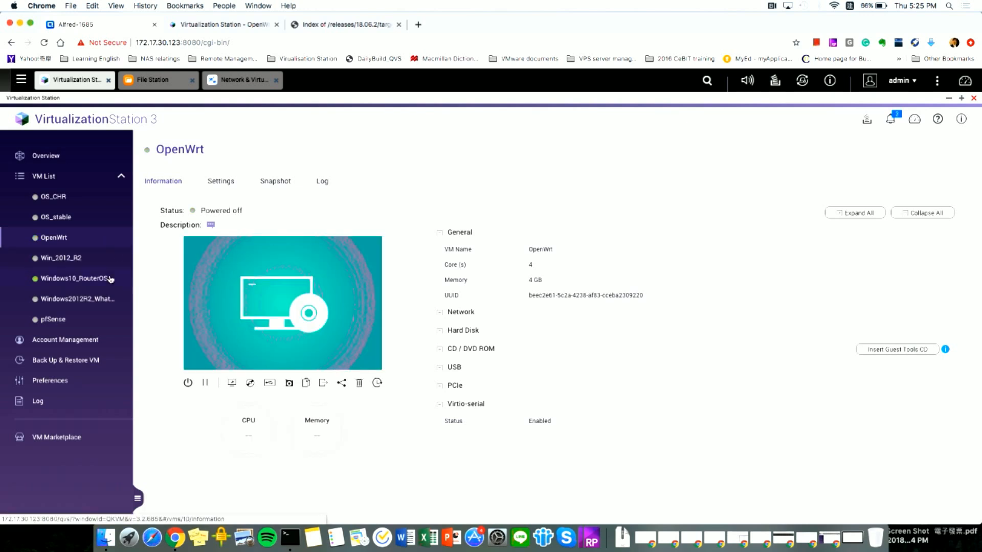
- Close the OpenWrt console tab and bring up the VM Marketplace
click(208, 26)
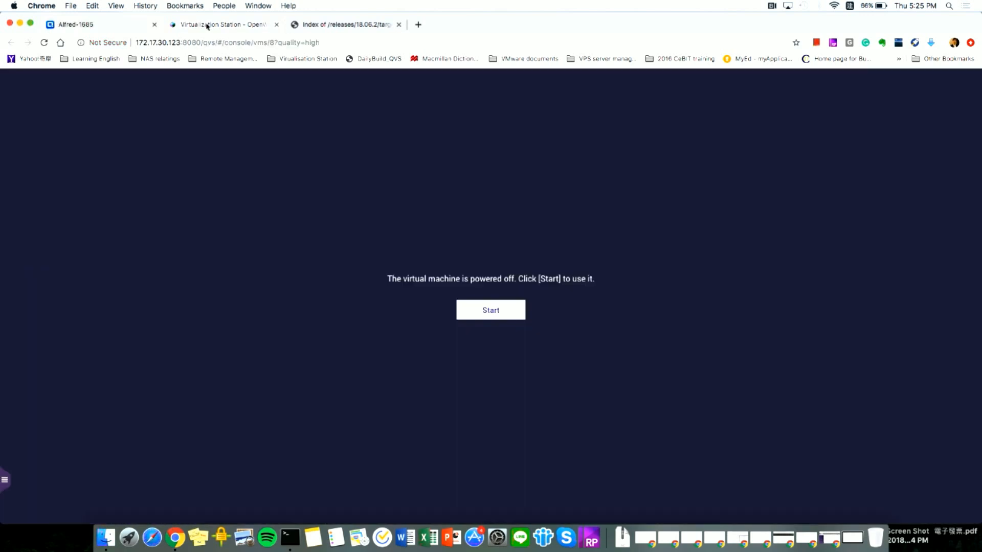
click(277, 25)
click(123, 28)
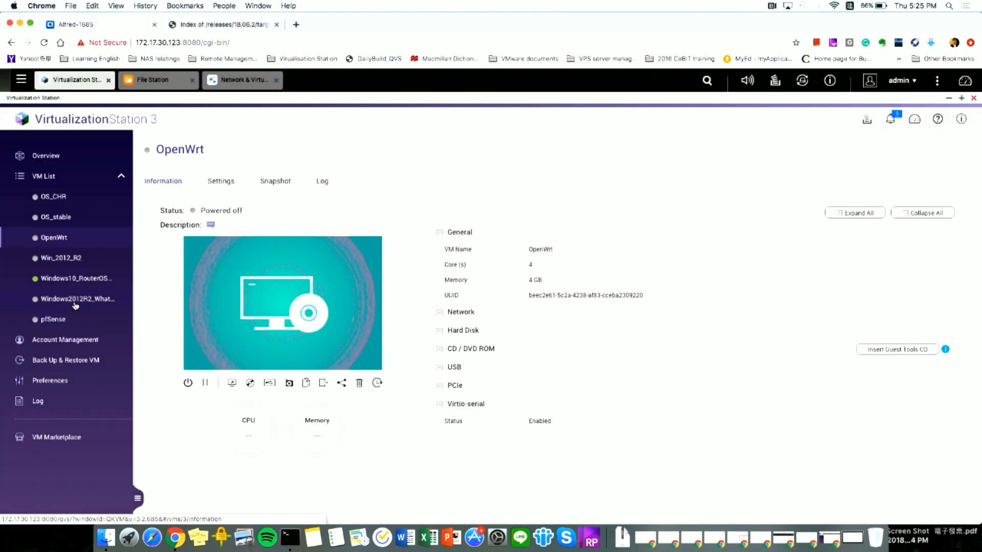
click(61, 438)
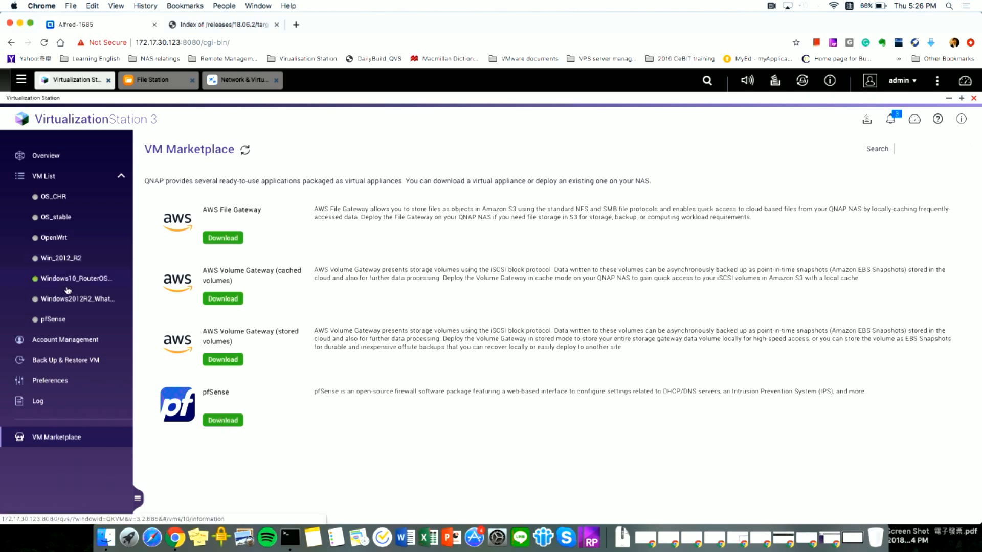
- Review pfSense's adapters on Virtual Switch 1 (WAN) and Virtual Switch 4, then power it on
click(53, 319)
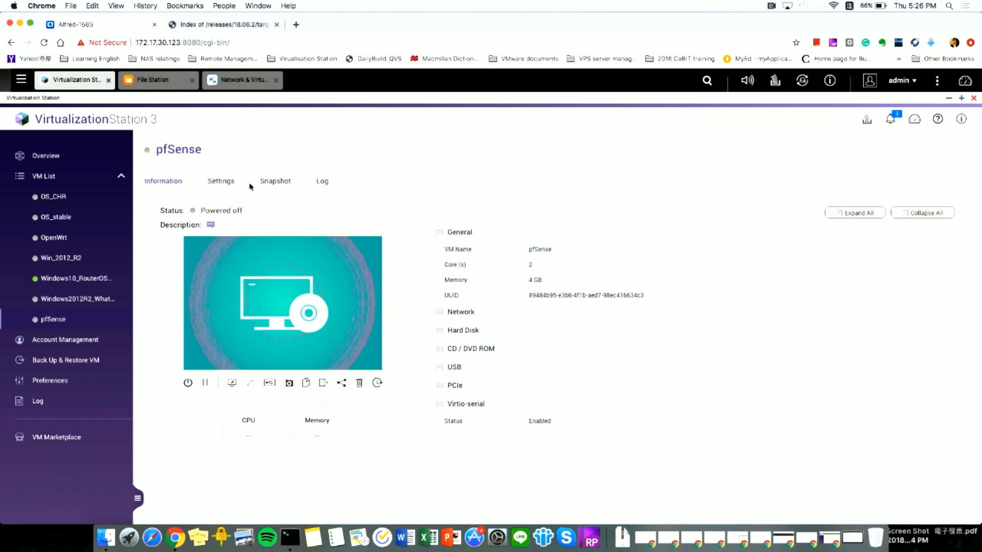
click(228, 186)
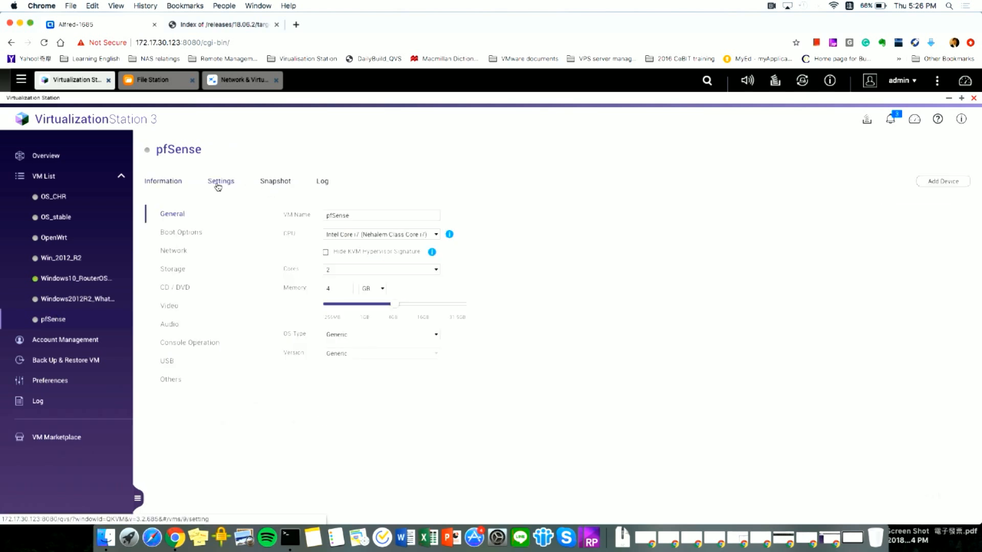
click(182, 252)
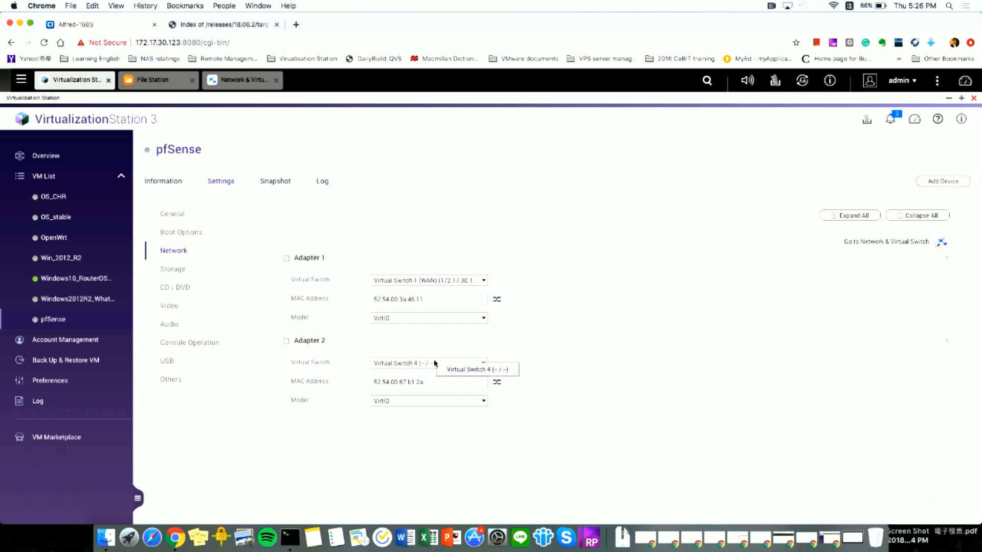
click(159, 181)
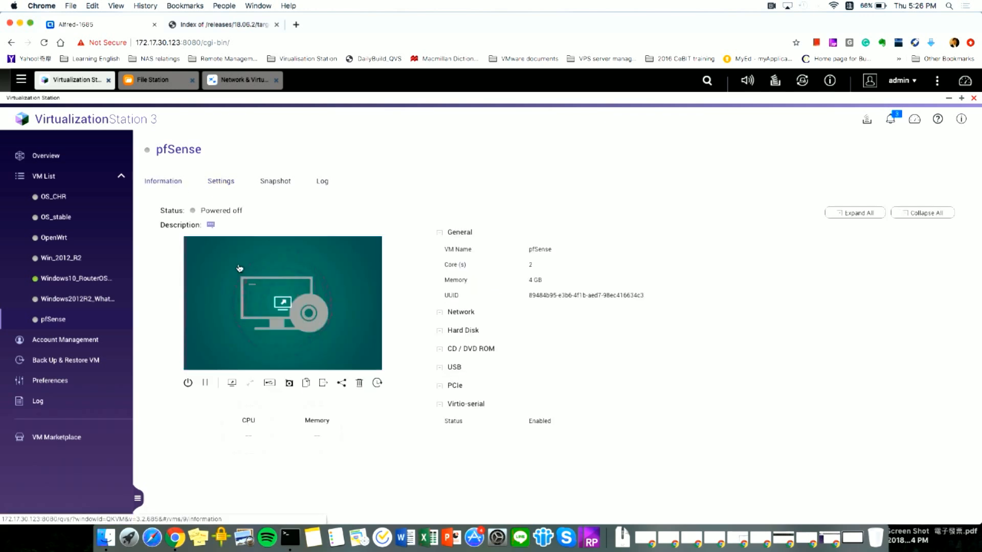
click(188, 383)
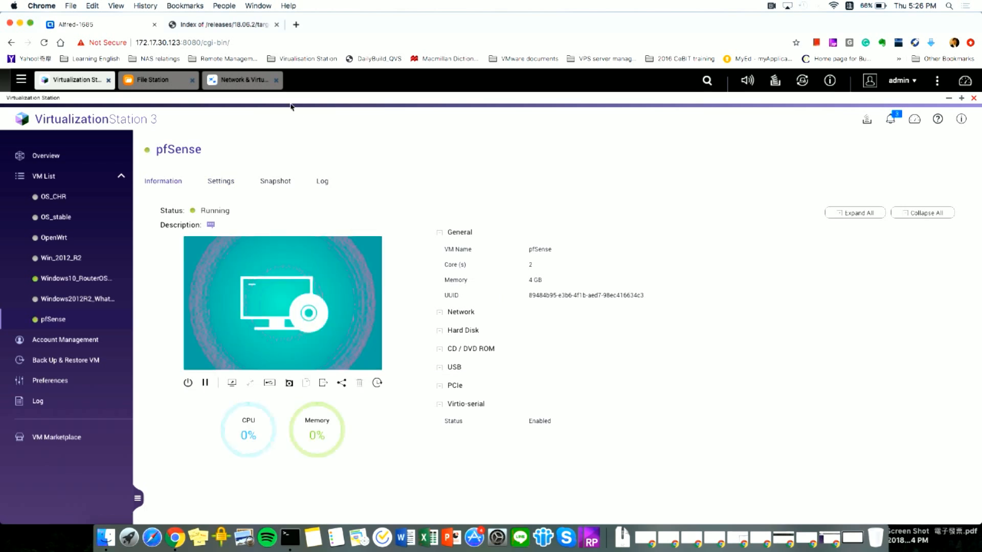
- Open the Windows10_RouterOS console and close its OpenWrt LuCI browser tab
click(77, 279)
click(280, 288)
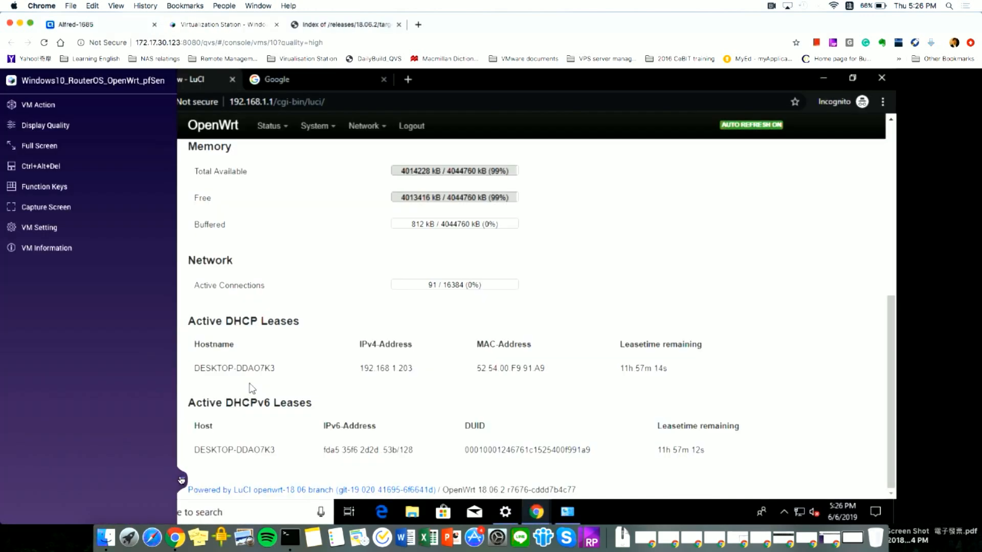
click(181, 481)
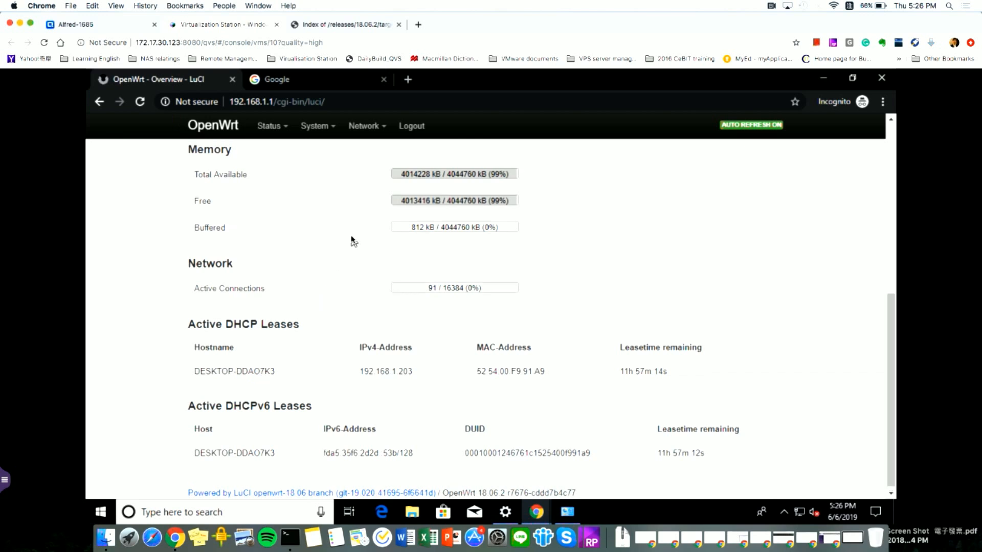
scroll(352, 239, up, 7)
click(232, 79)
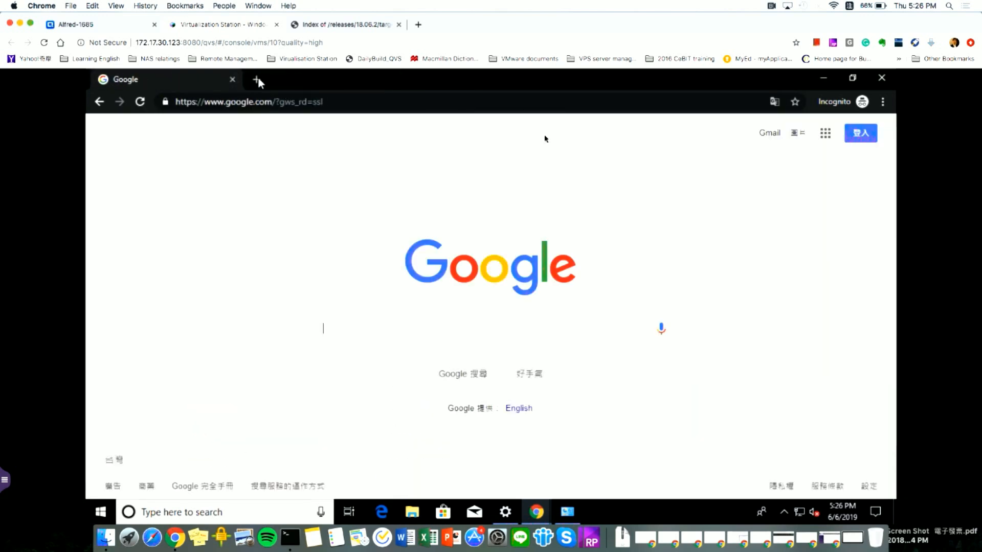
- Disable the Windows VM's Ethernet connection in Network Connections
click(569, 512)
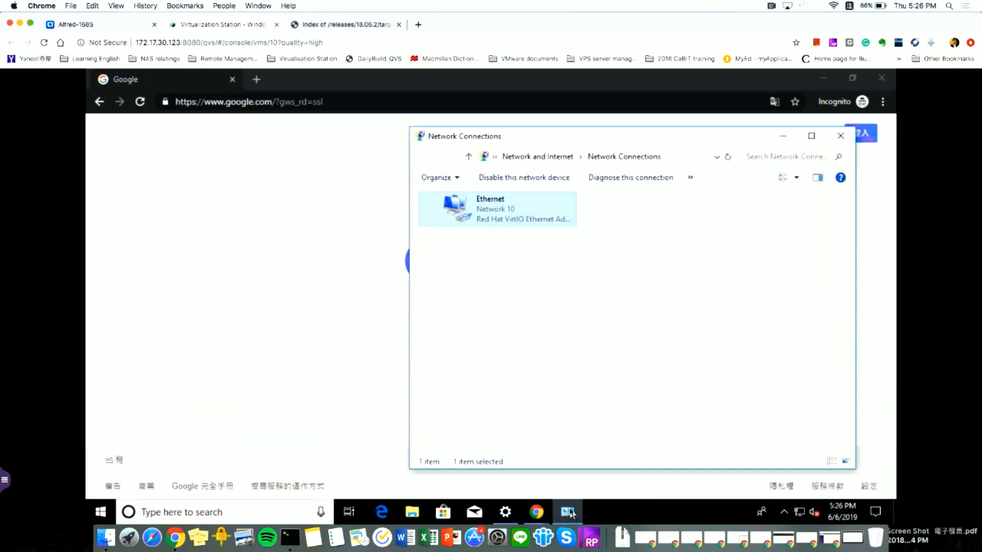
right_click(554, 214)
click(520, 255)
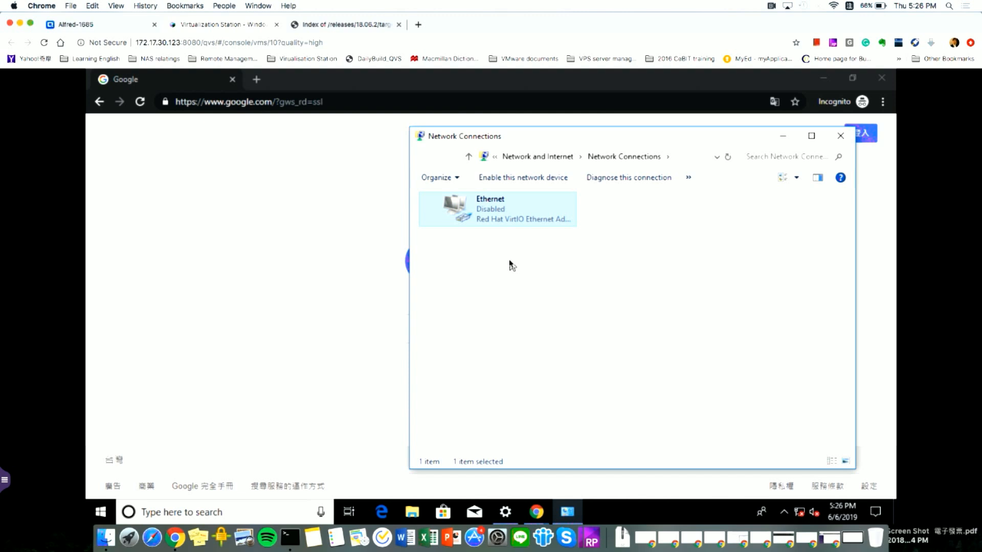
click(113, 28)
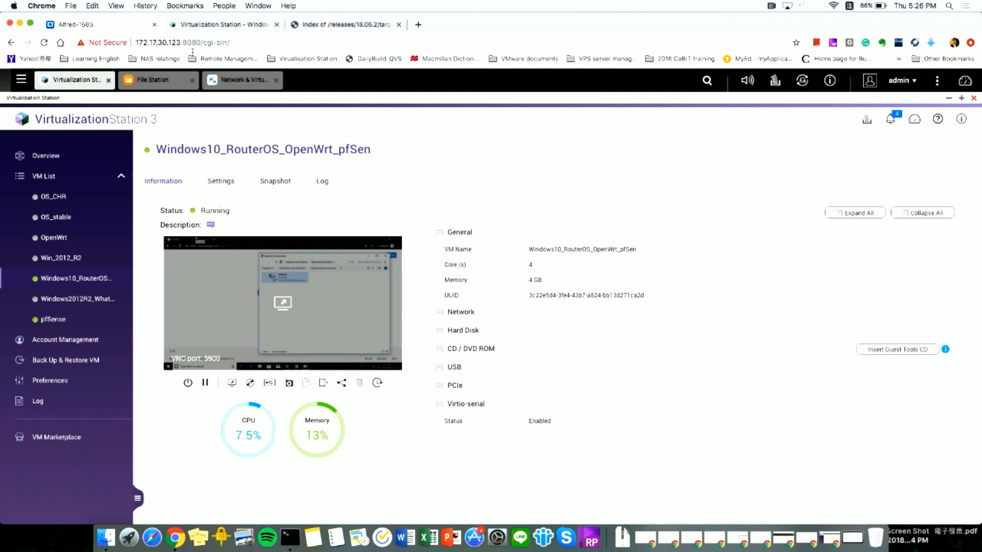
- Open the pfSense console and wait for bootup: WAN 172.17.30.169/23, LAN 192.168.1.1/24
click(54, 319)
click(265, 304)
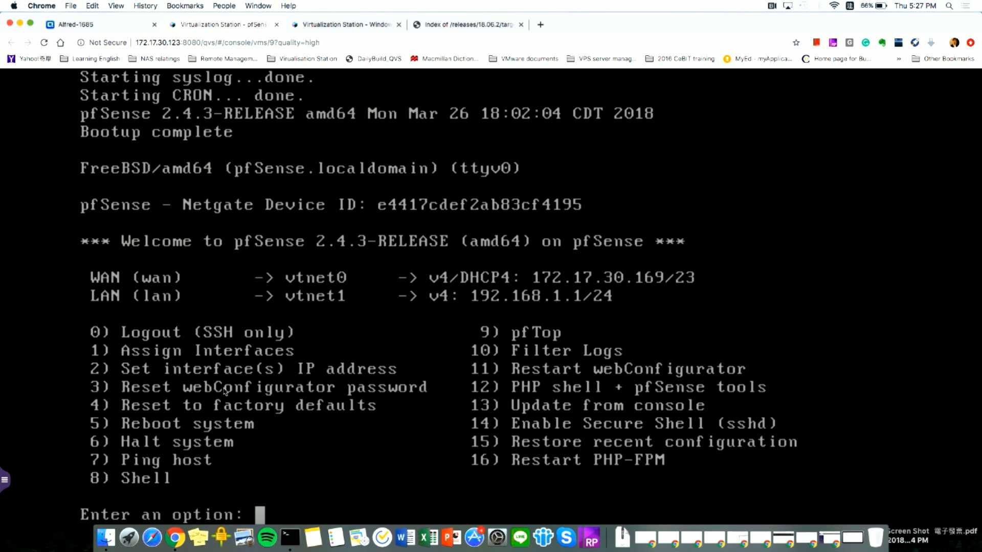
- Re-enable the Windows VM's Ethernet connection
click(347, 24)
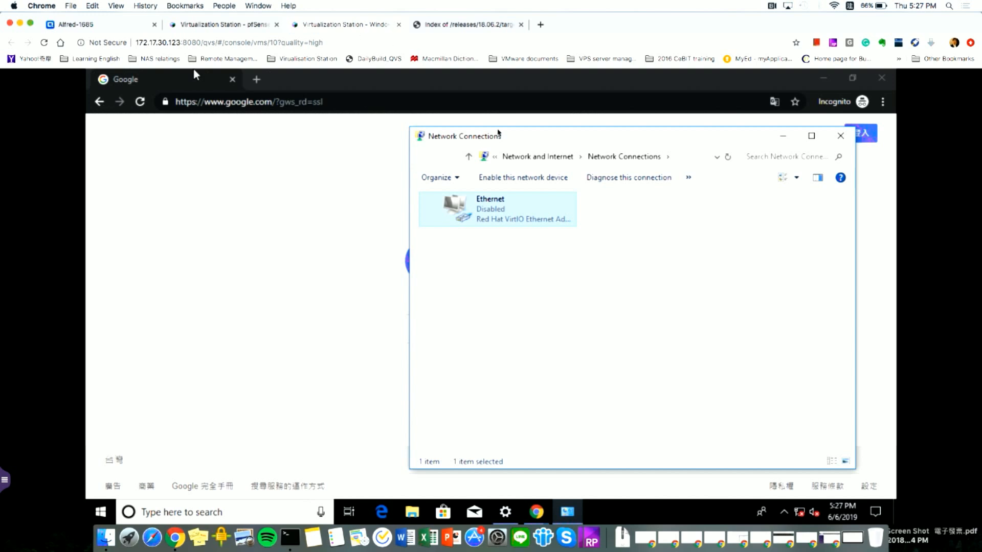
right_click(488, 217)
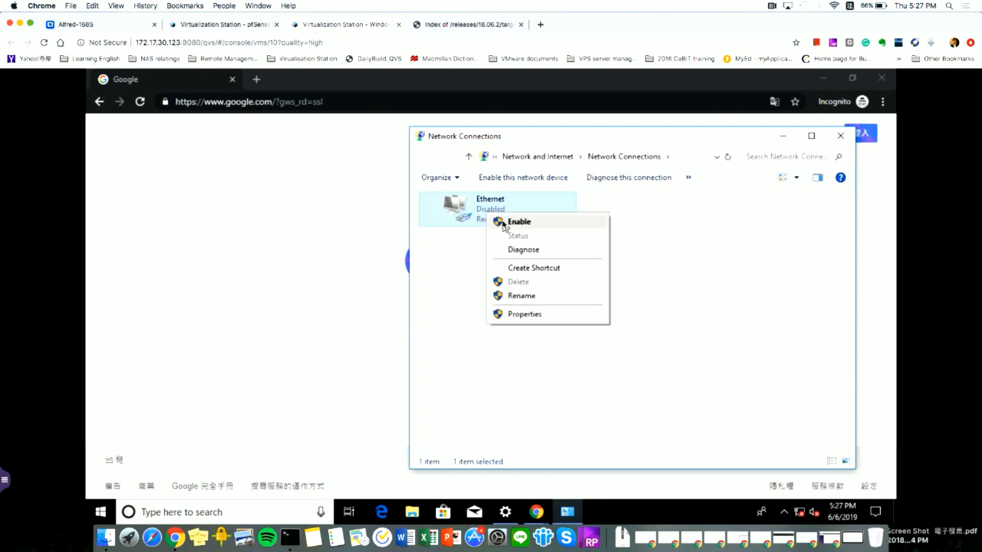
click(504, 225)
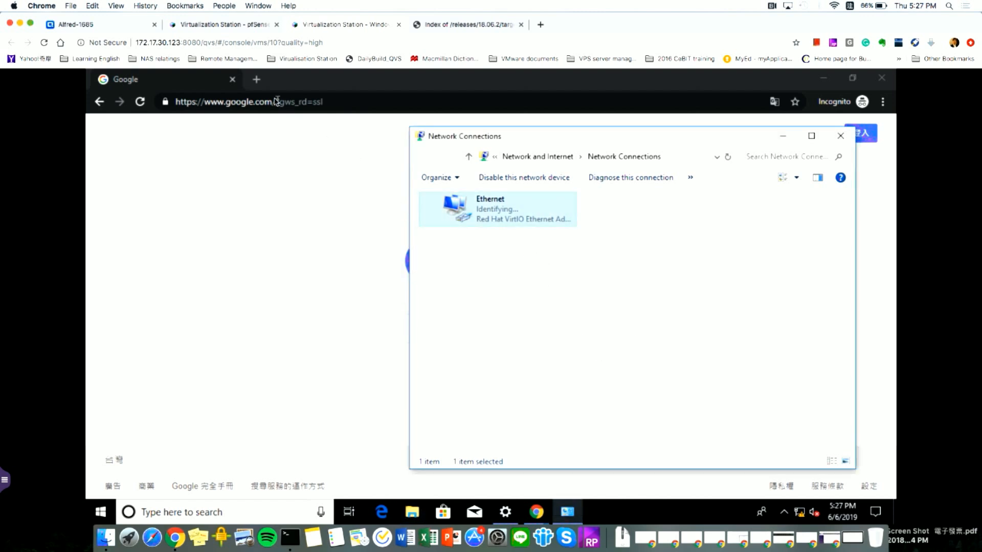
- Close the Google tab and bring up the pfSense console menu (vms/9)
click(258, 80)
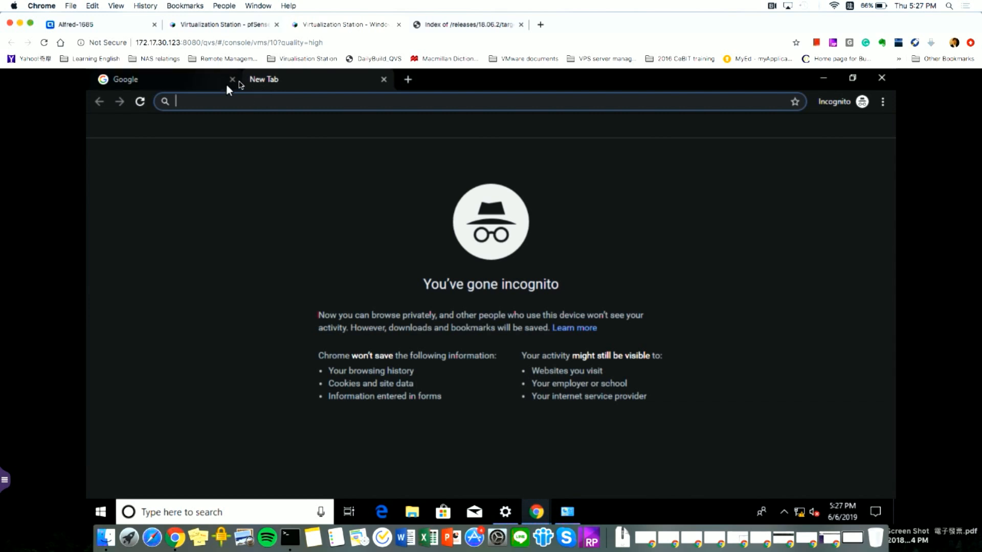
click(232, 80)
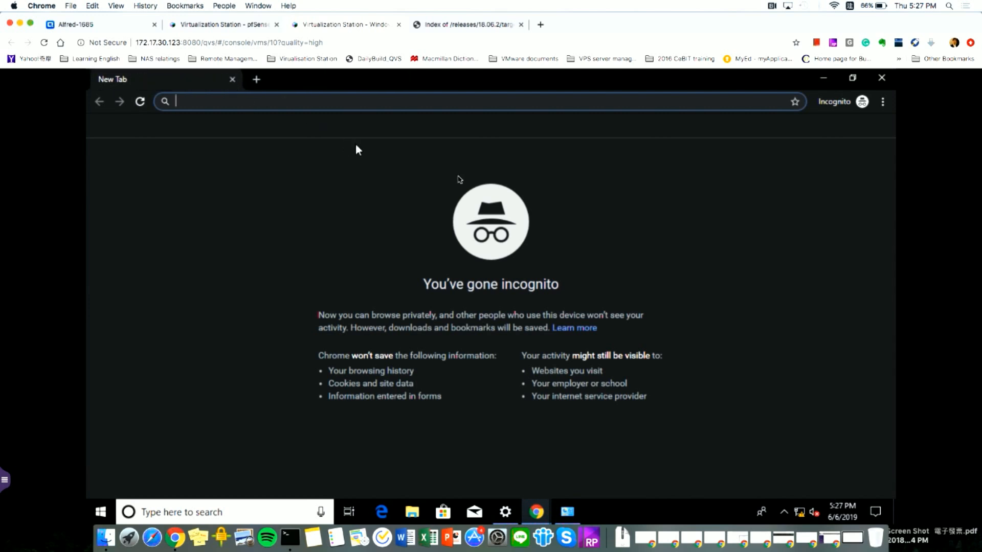
click(568, 512)
click(545, 268)
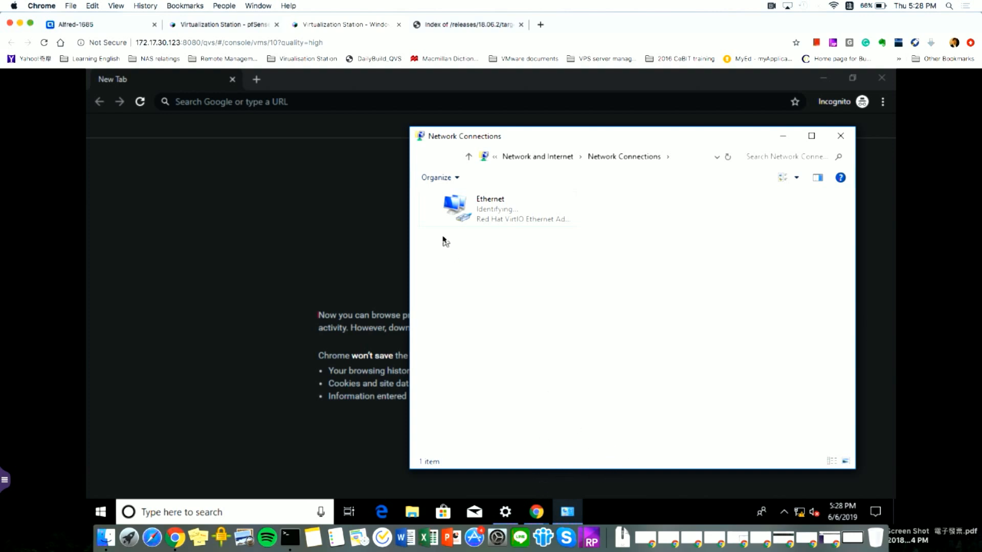
click(219, 28)
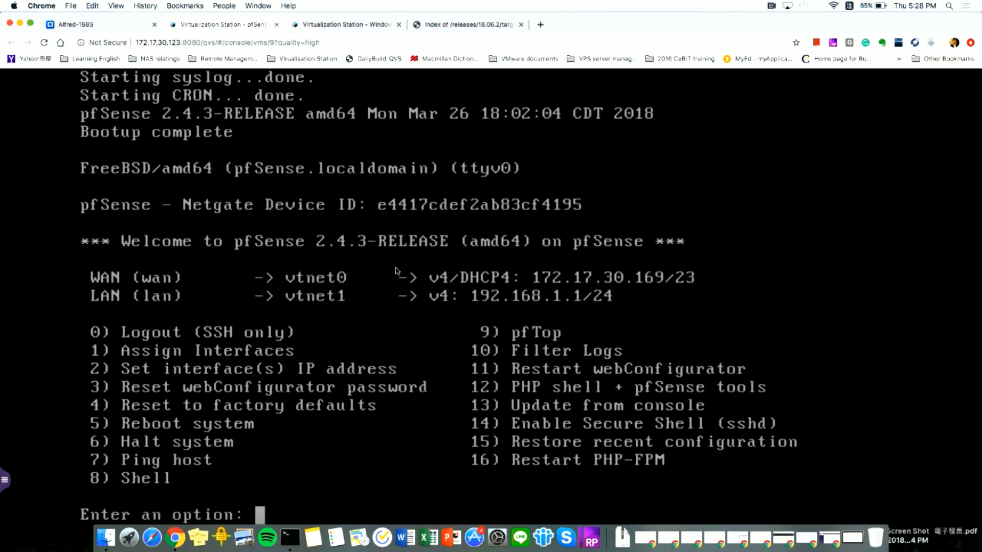
- Set pfSense's LAN interface to 192.168.2.1/24 with no upstream gateway or IPv6
text(2)
key(Return)
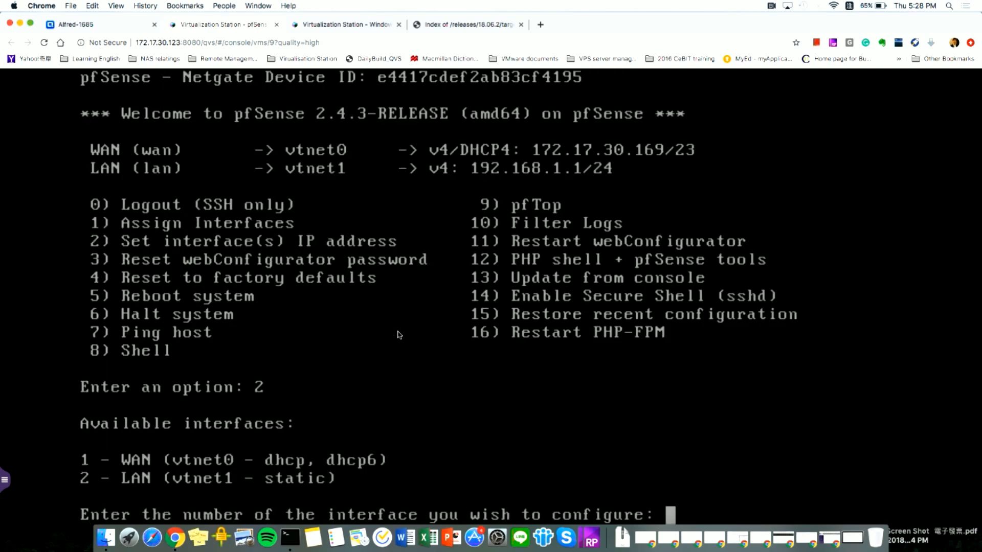
text(2)
key(Return)
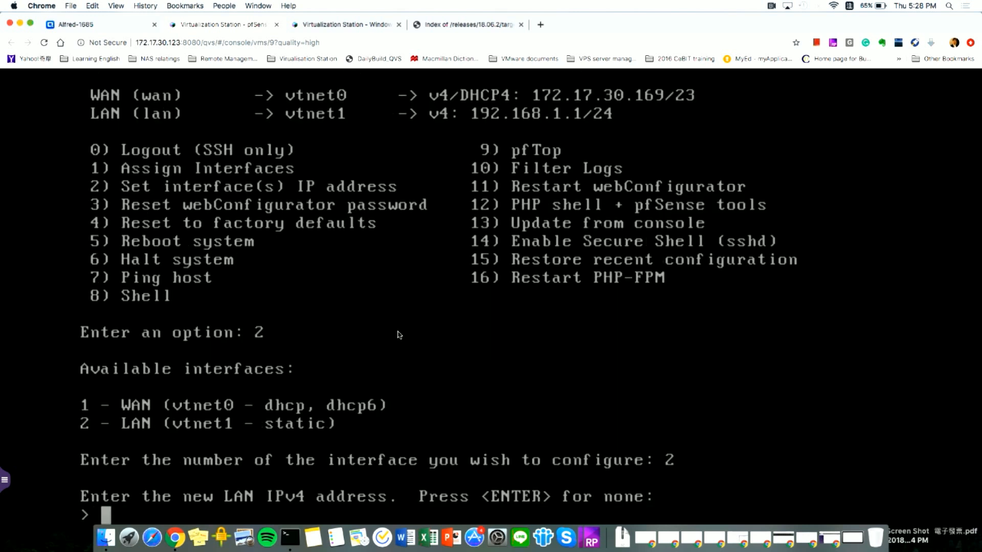
text(192.168.2.1/2)
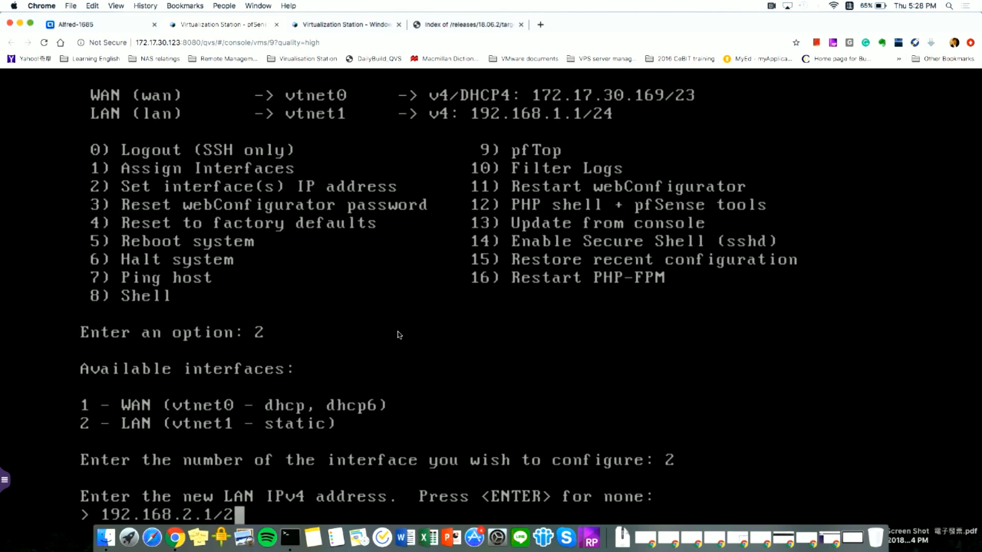
text(4)
key(Return)
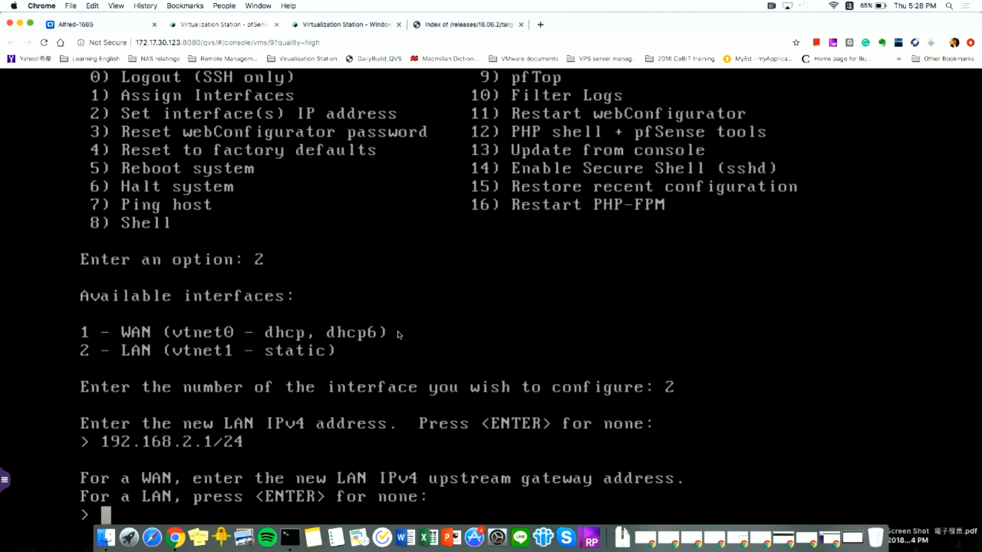
key(Return)
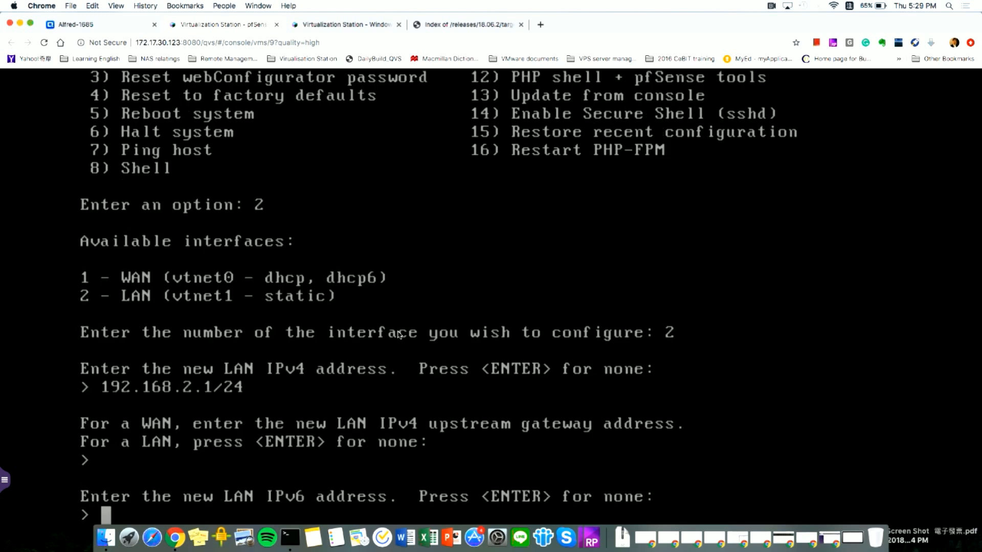
key(Return)
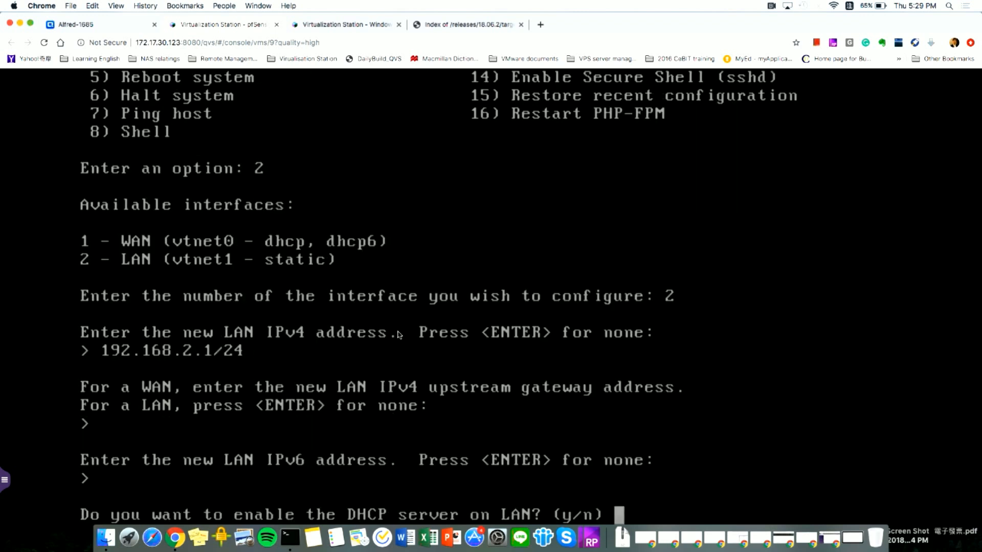
- Enable LAN DHCP for 192.168.2.50–192.168.2.100 and revert the web interface to HTTP
text(y)
key(Return)
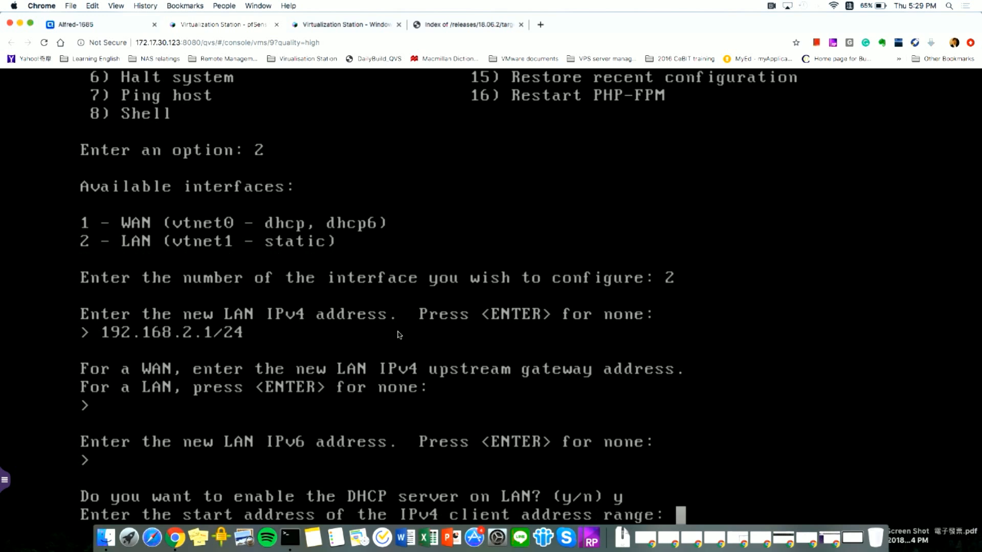
text(192.168.)
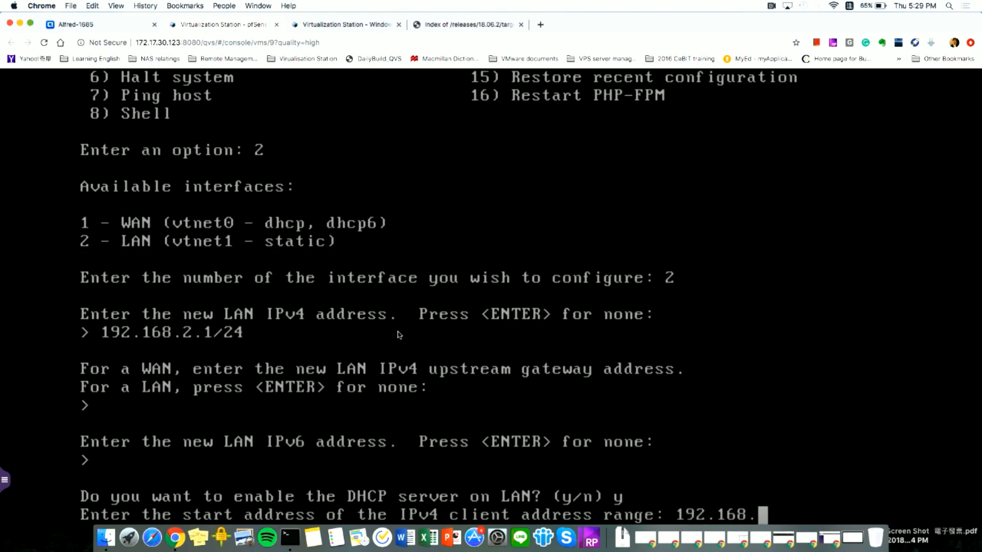
text(2.50)
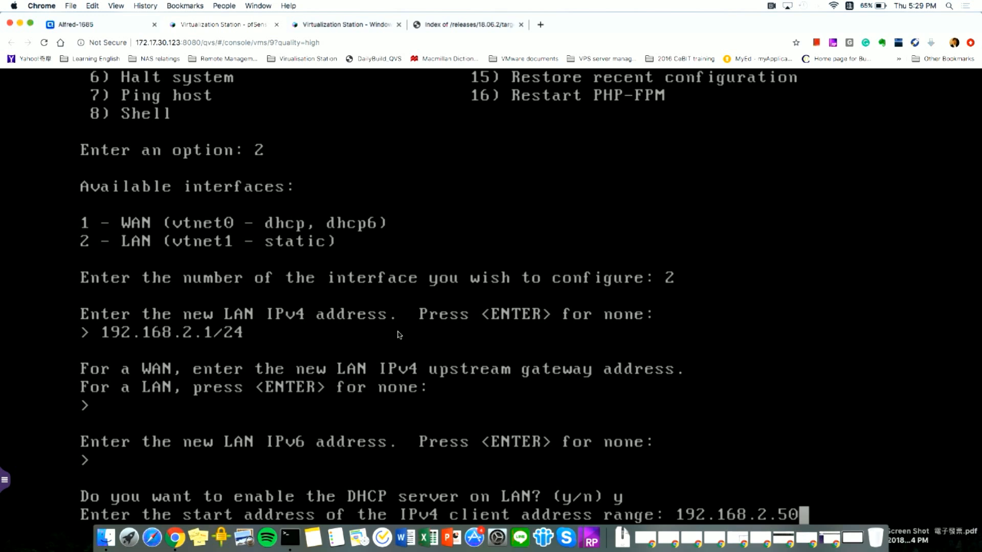
key(Return)
text(192.168.)
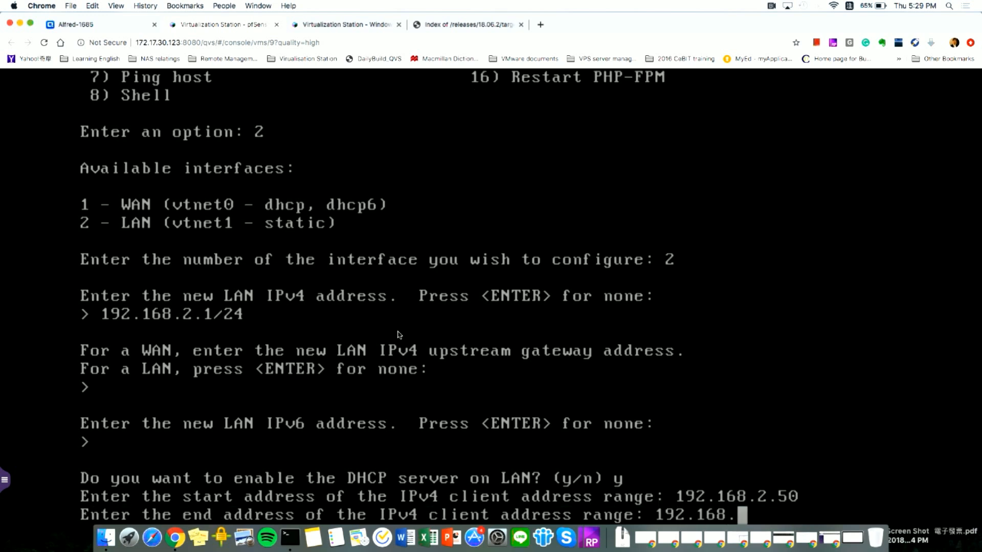
text(2.100)
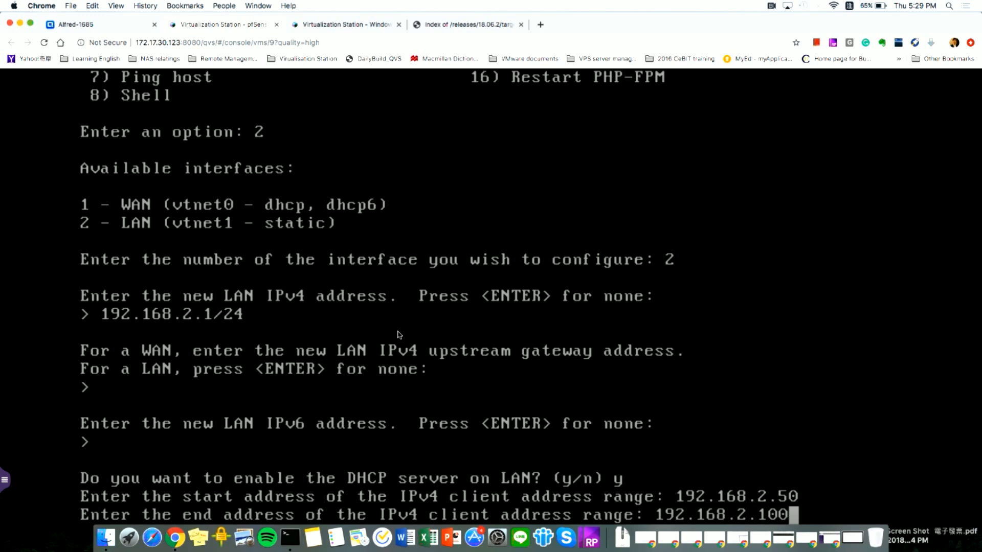
key(Return)
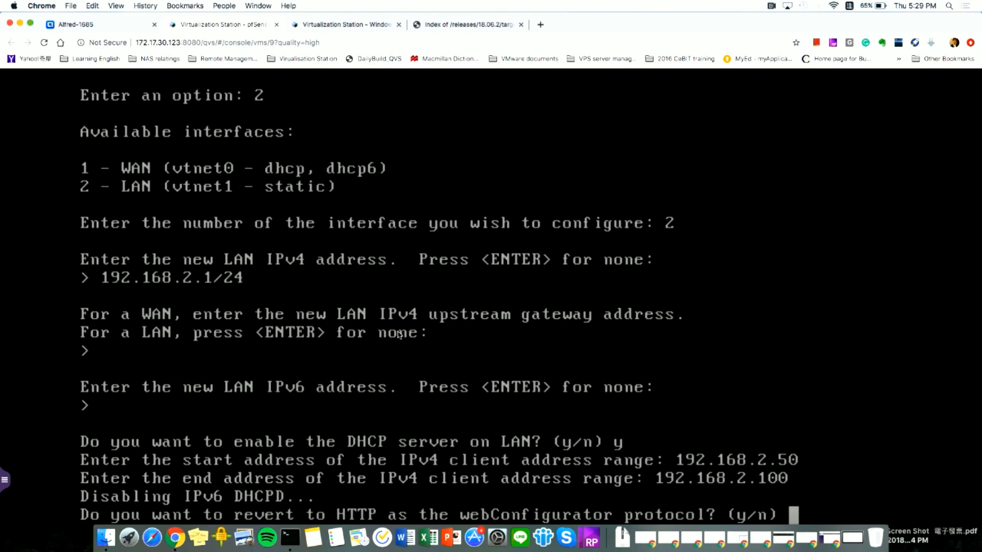
text(y)
key(Return)
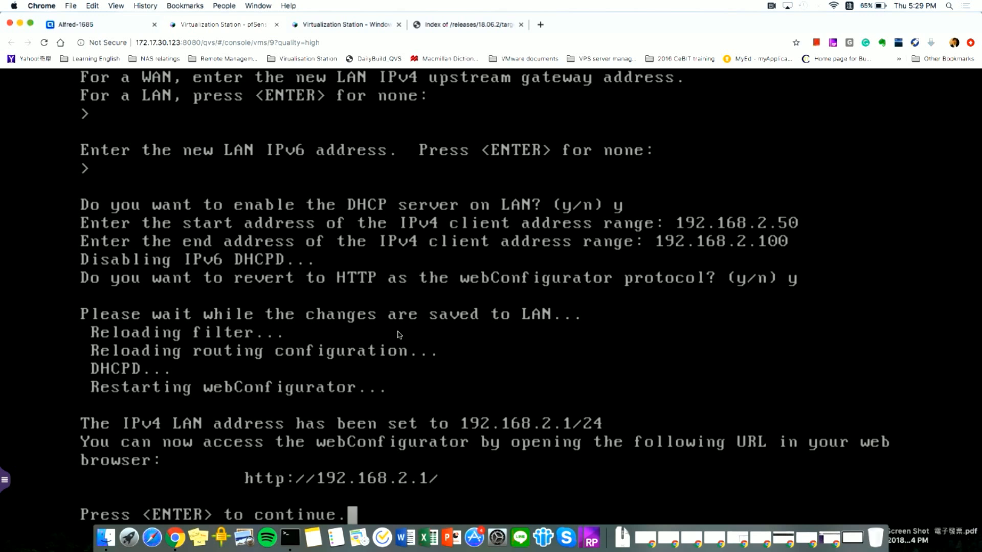
key(Return)
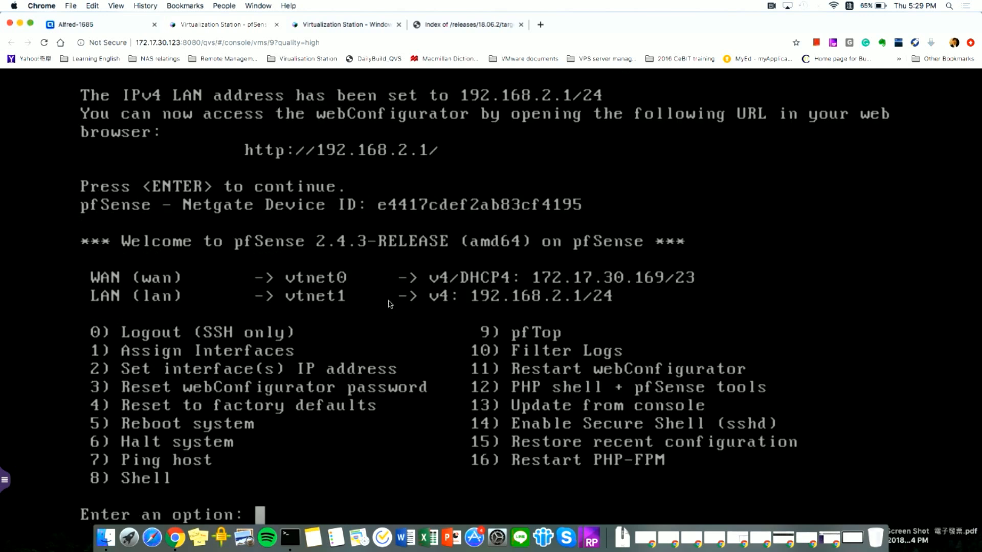
- Decline network discovery in the Windows VM and load 192.168.2.1 in Chrome
click(334, 30)
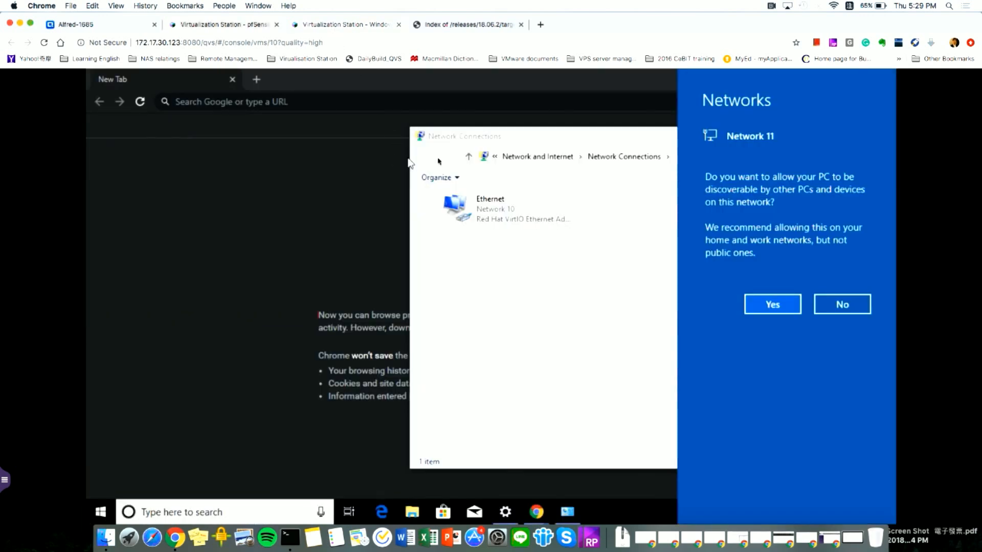
click(842, 304)
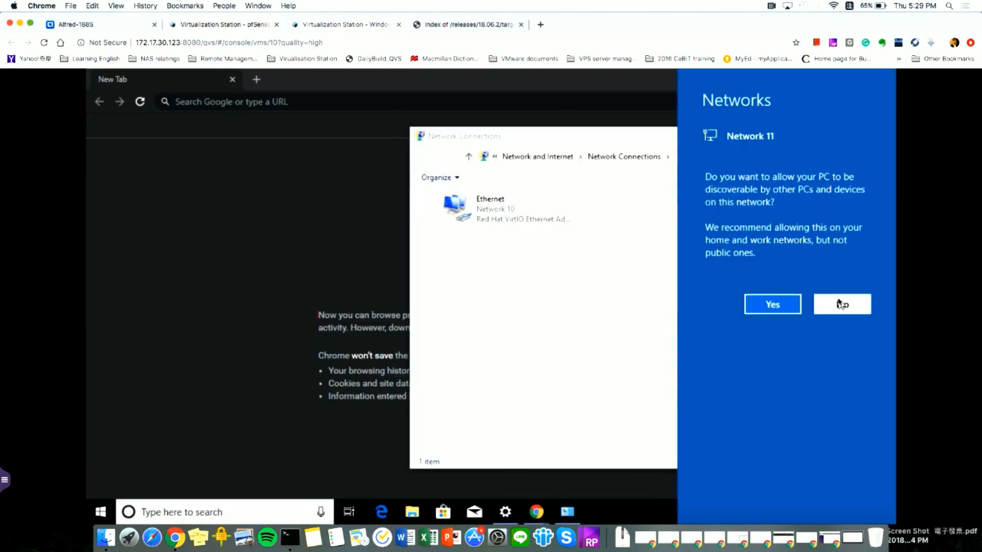
click(342, 102)
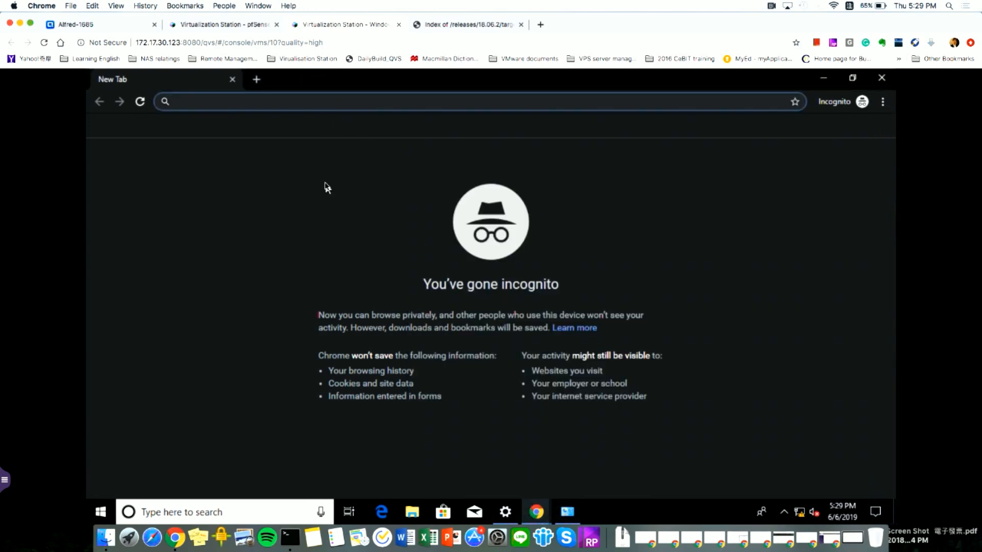
text(192.168.2.1)
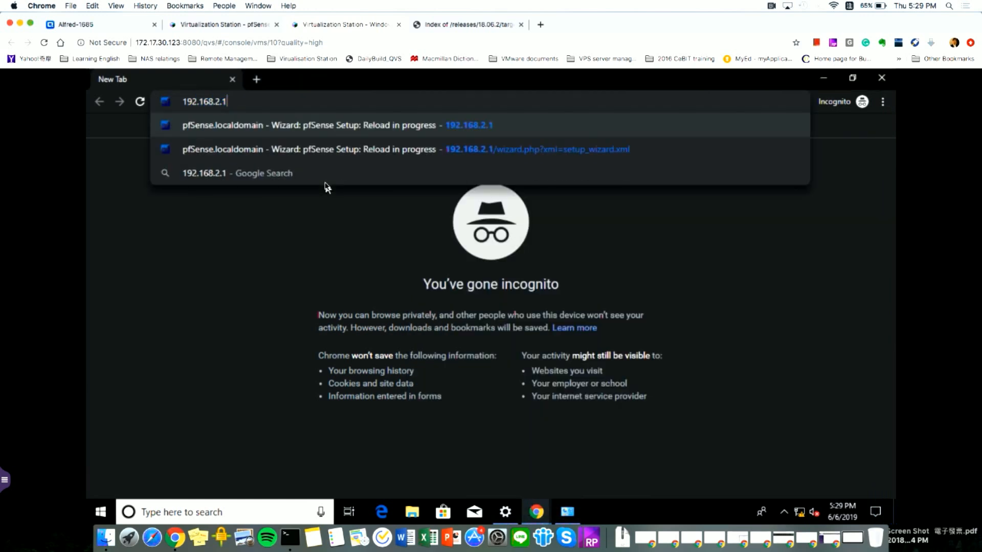
key(Return)
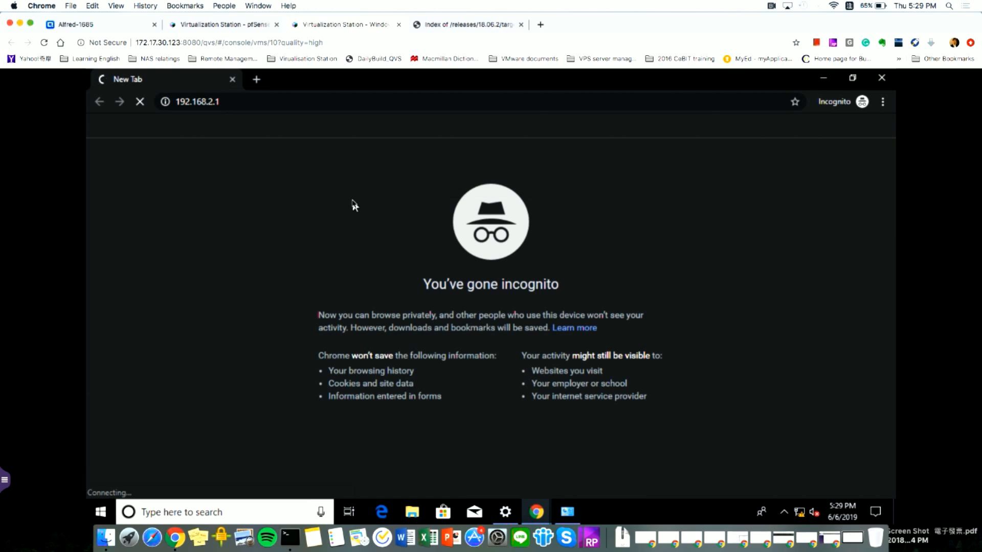
click(239, 106)
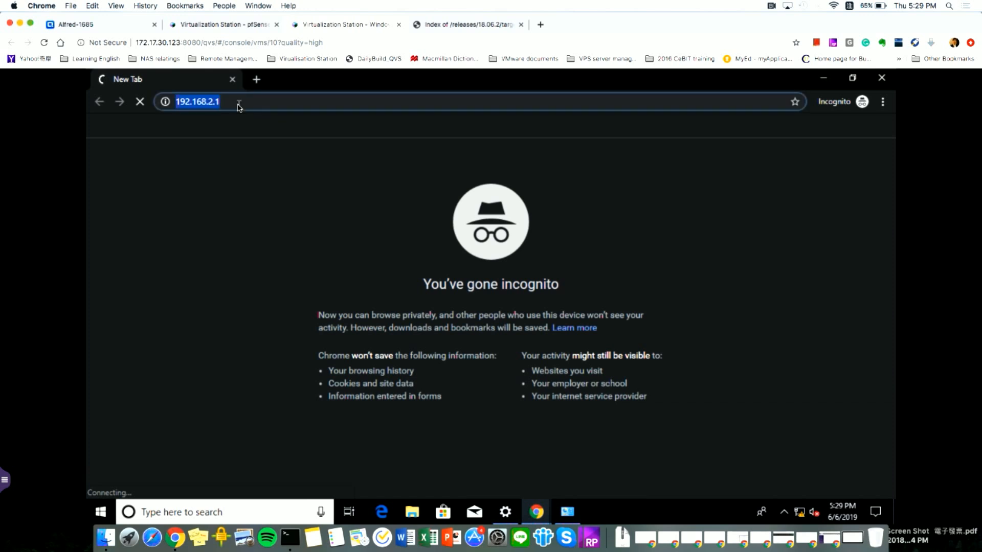
key(Left)
text(http://)
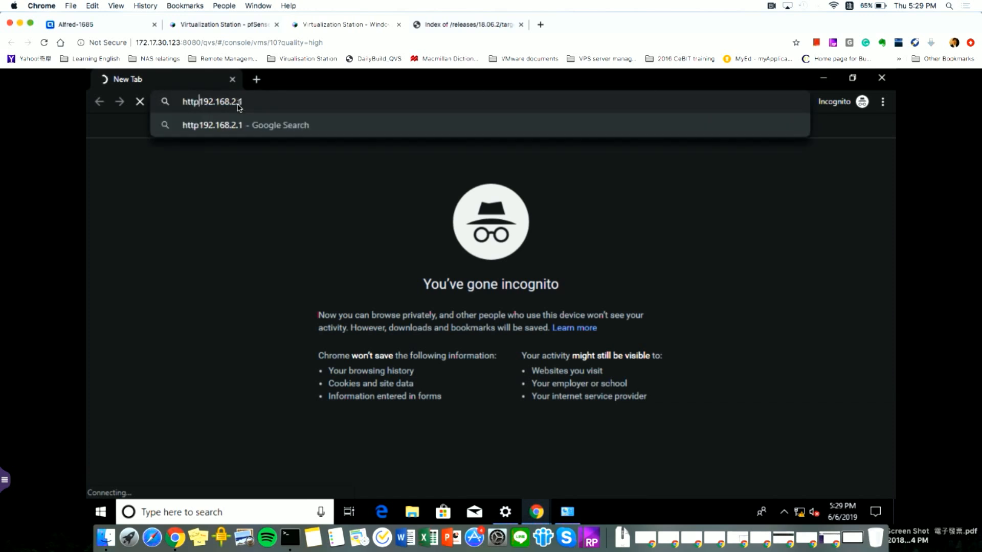
key(Left)
key(Left)
key(Left)
text(s)
key(Return)
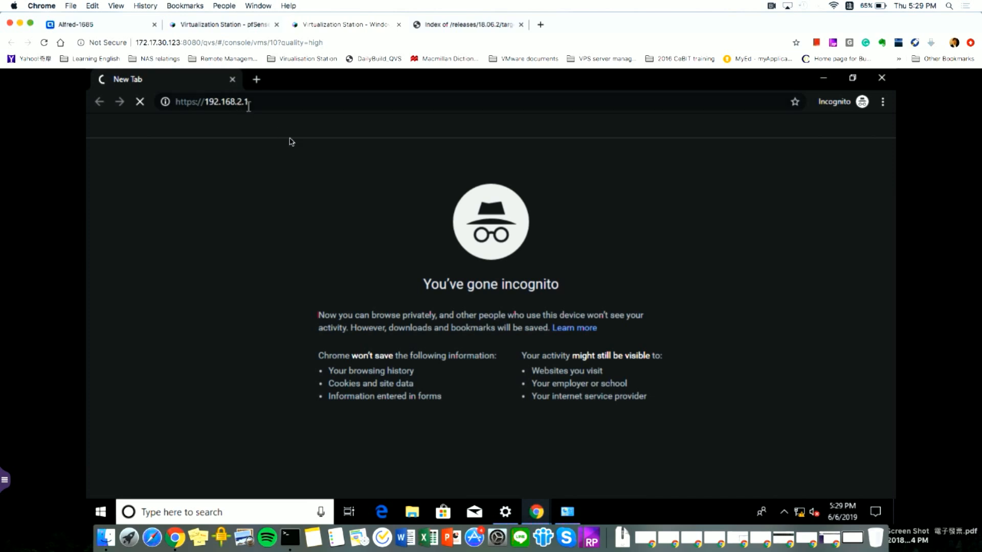
click(198, 106)
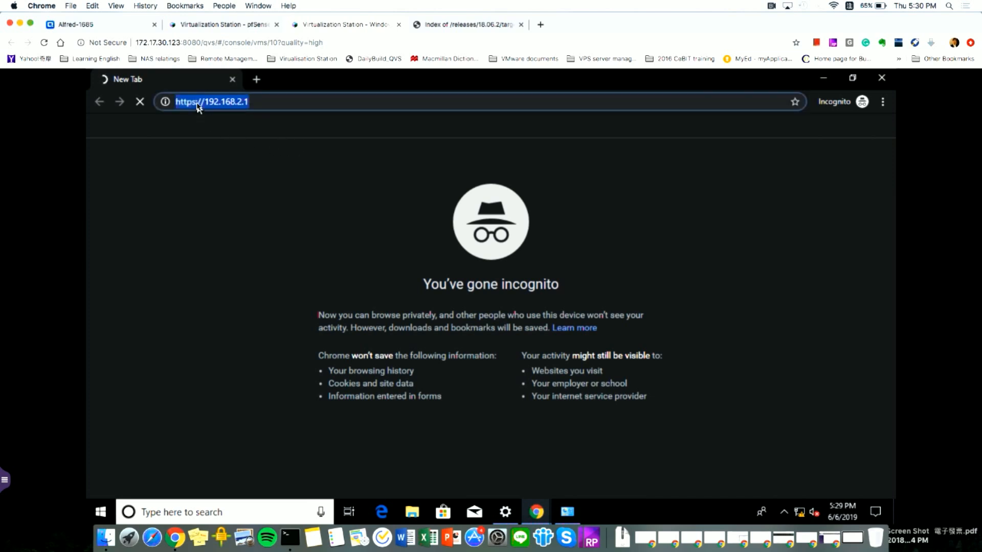
- Close the incognito Chrome window and disable the Ethernet connection
click(882, 80)
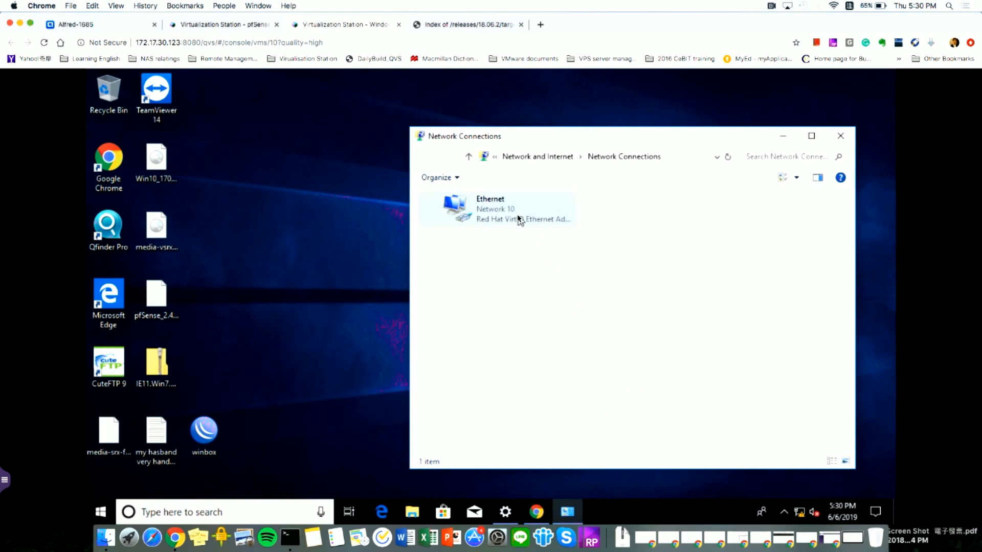
right_click(518, 219)
click(529, 223)
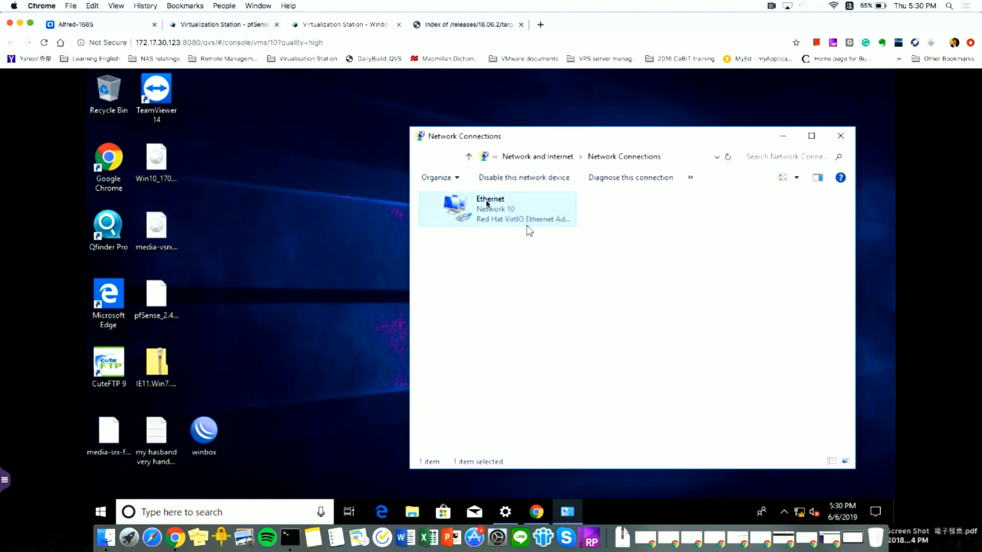
- Re-enable Ethernet and bring up Chrome's taskbar jump list
right_click(489, 205)
click(514, 210)
right_click(546, 513)
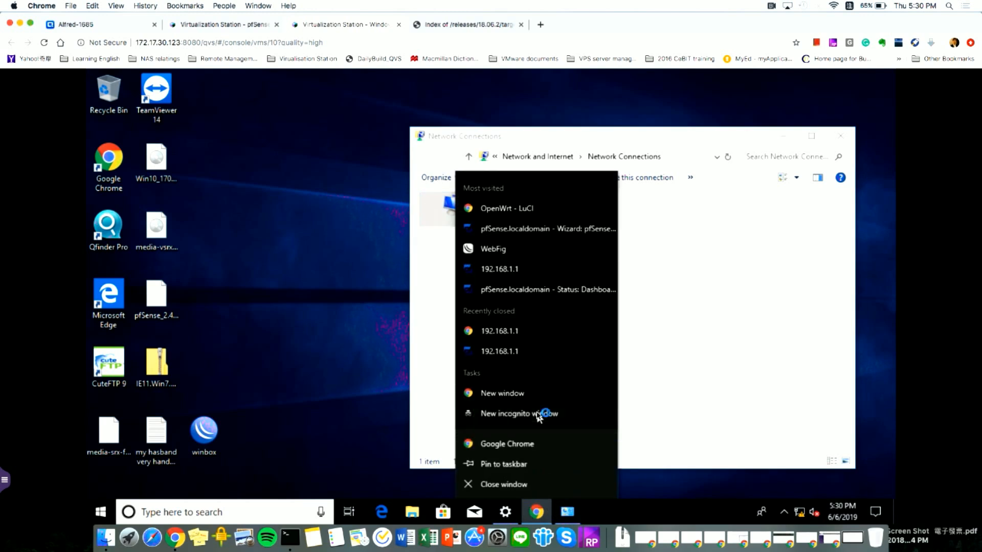
- Open a new incognito window and go to the pfSense address 192.168.2.1
click(540, 414)
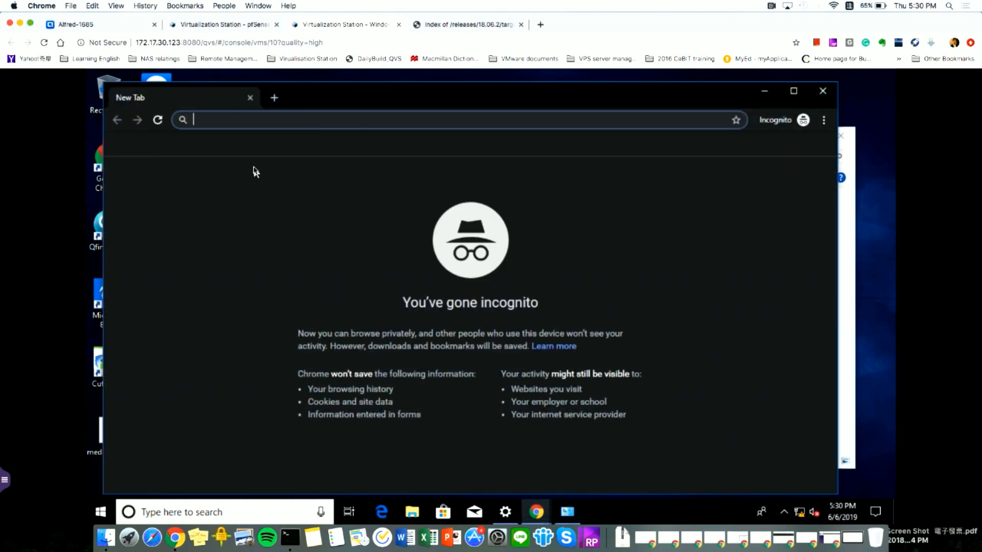
text(192.168.2.1)
key(Return)
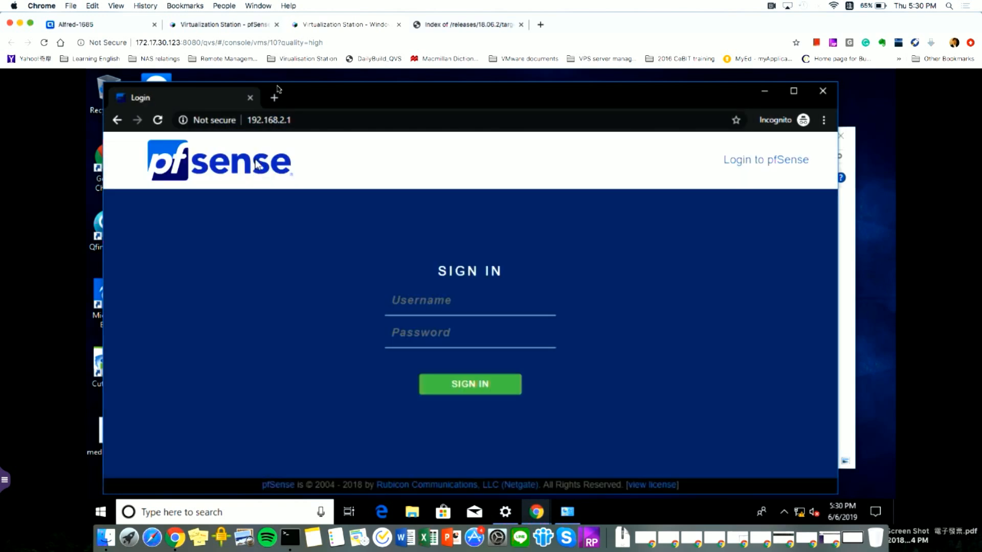
- Maximize the login page and sign in to pfSense with the admin username and password
double_click(383, 108)
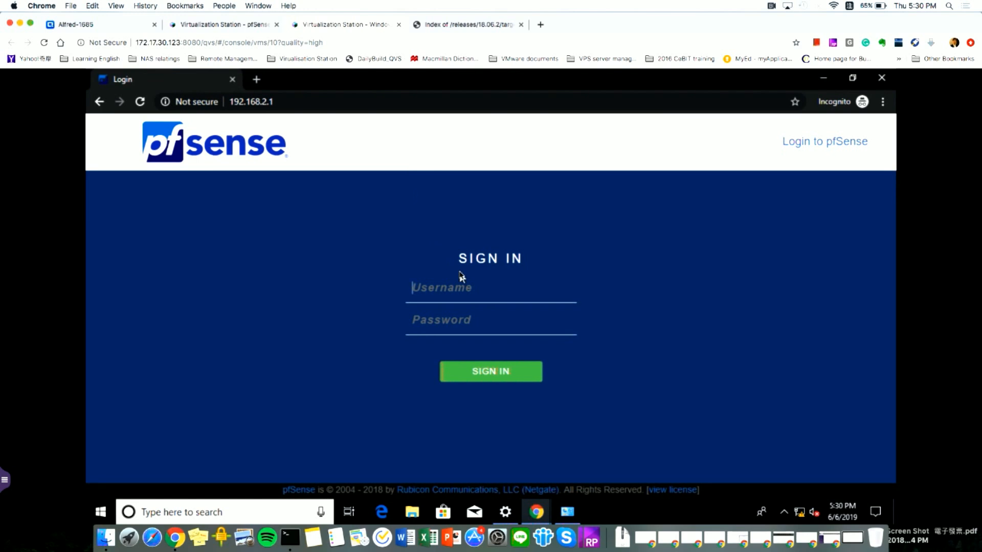
text(admin)
key(Tab)
text(pfsense)
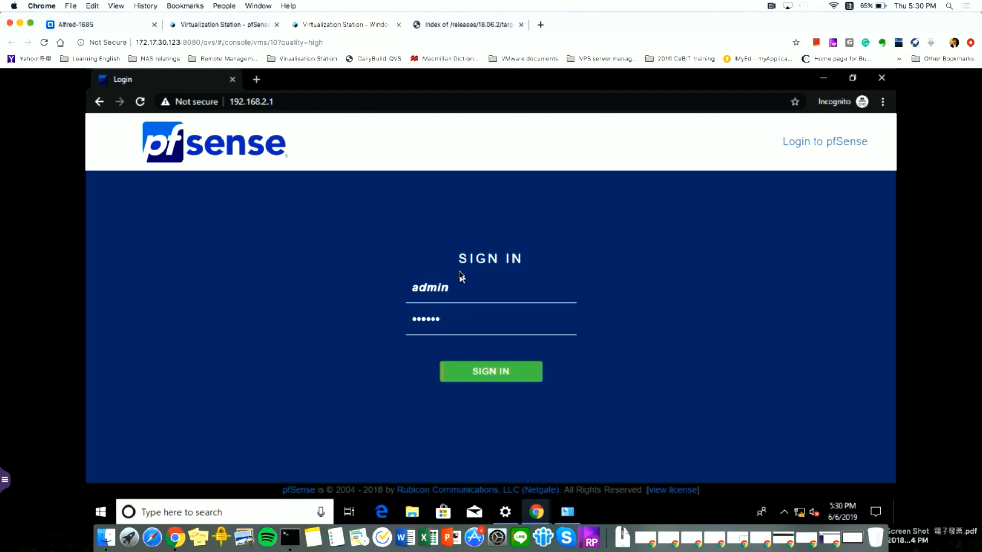
key(BackSpace)
key(BackSpace)
text(pfsense)
click(493, 373)
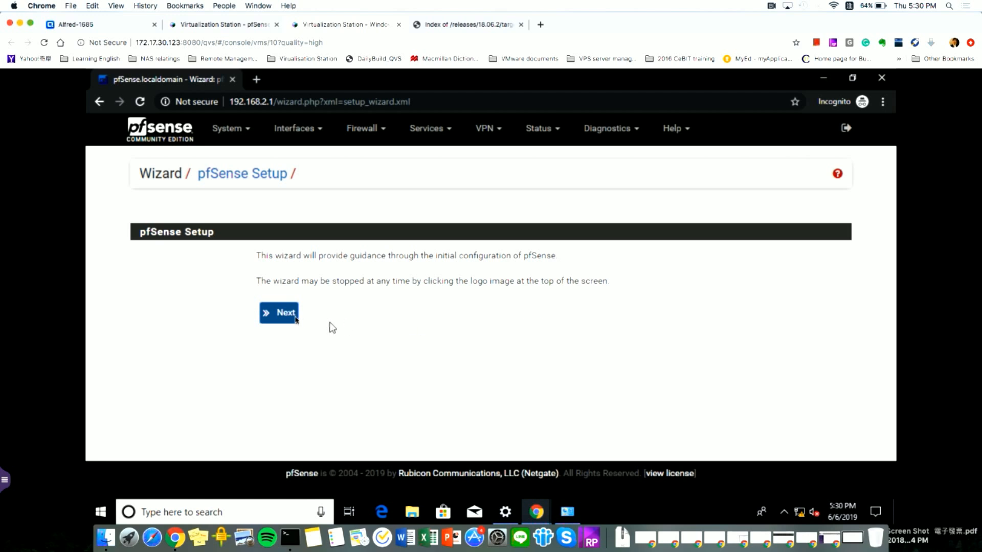
- Advance the setup wizard with defaults through support, general information, time server and WAN steps
click(293, 318)
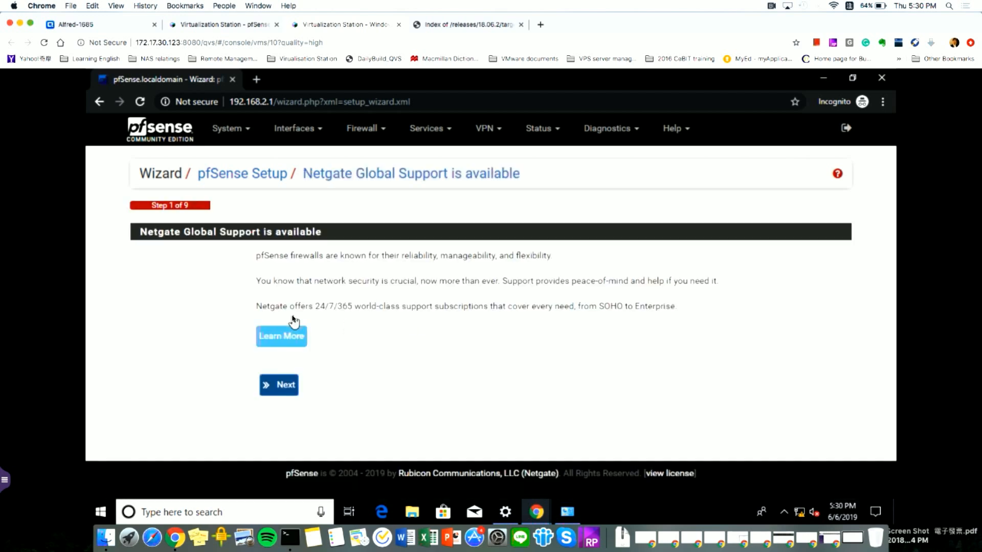
click(289, 388)
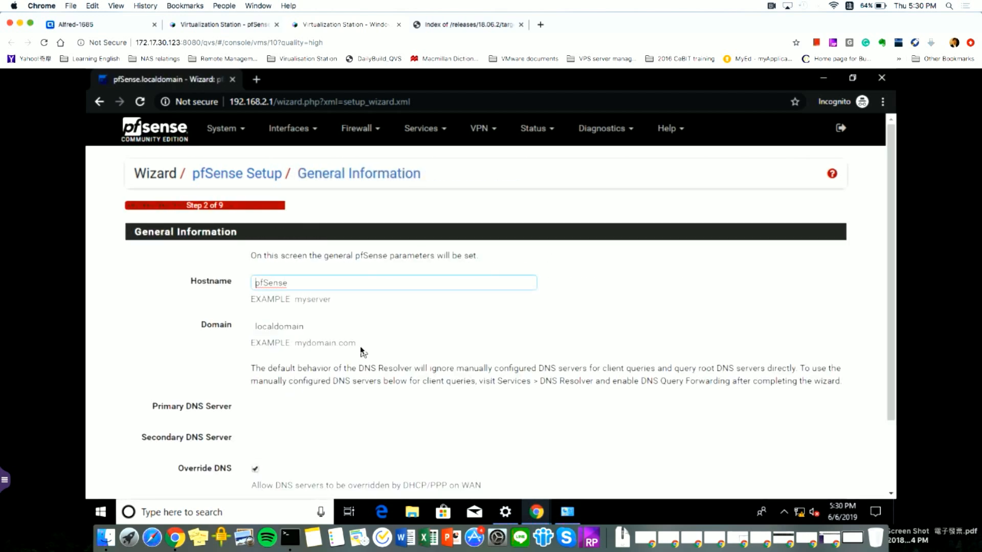
scroll(362, 352, down, 3)
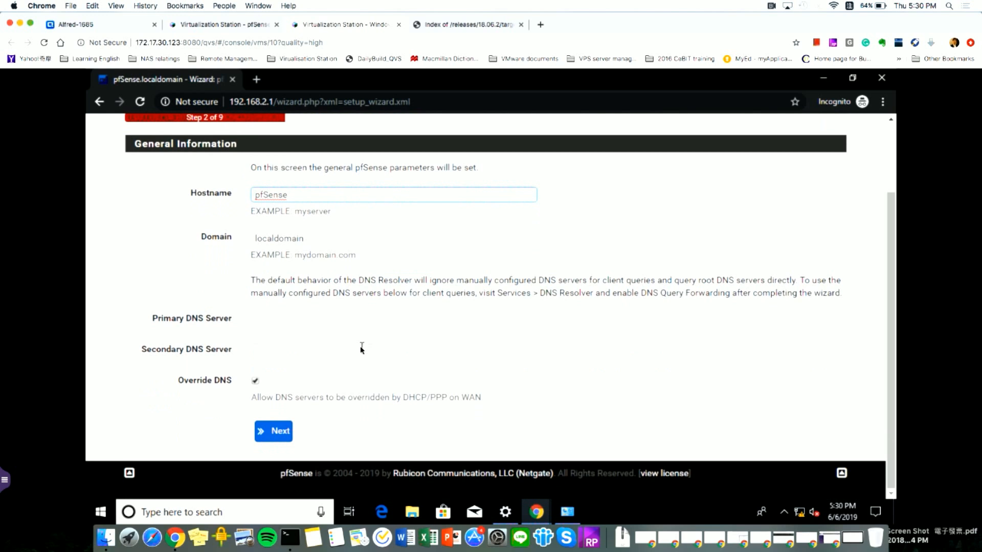
click(274, 431)
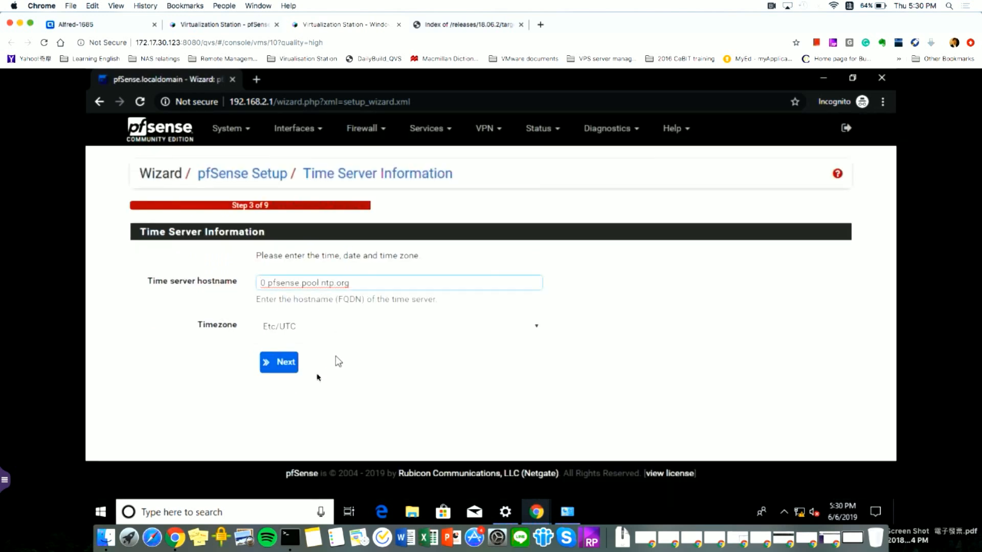
click(281, 369)
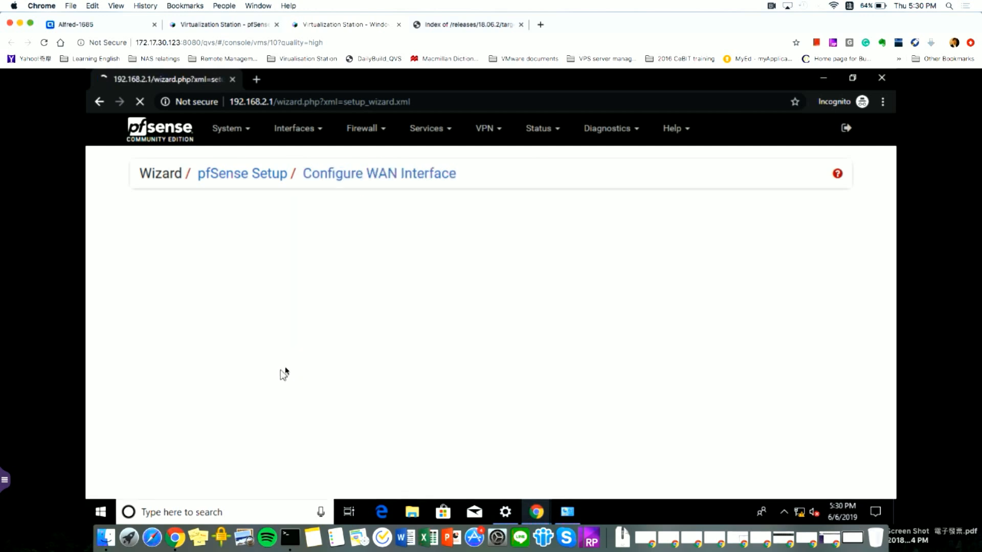
scroll(340, 353, down, 10)
scroll(340, 353, down, 15)
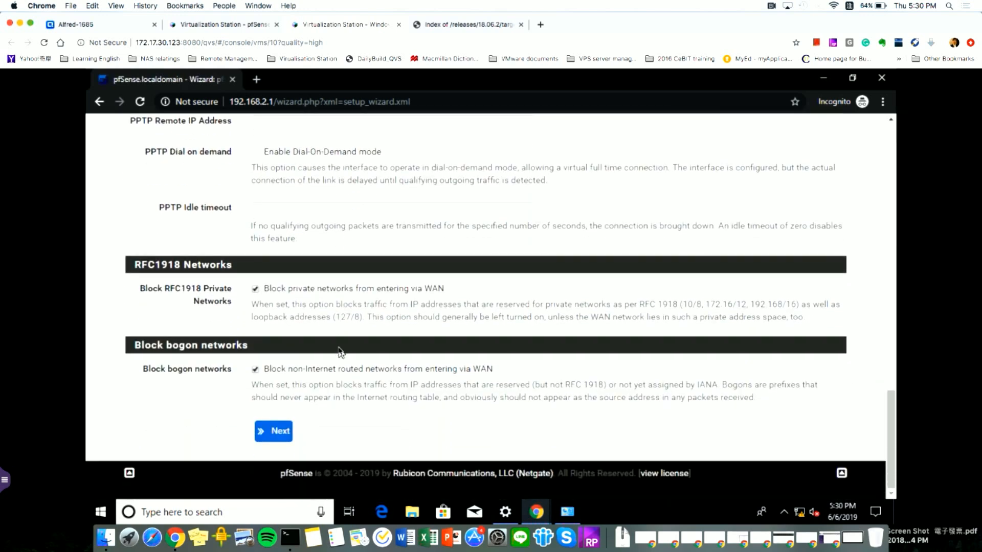
click(285, 429)
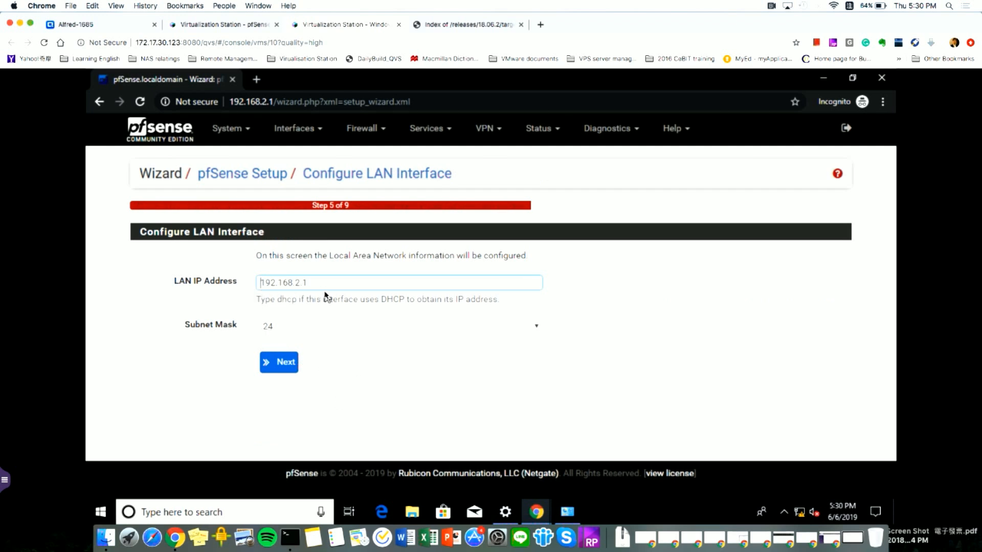
- Keep LAN address 192.168.2.1, skip the admin password step, reload, and continue to the webConfigurator
click(286, 363)
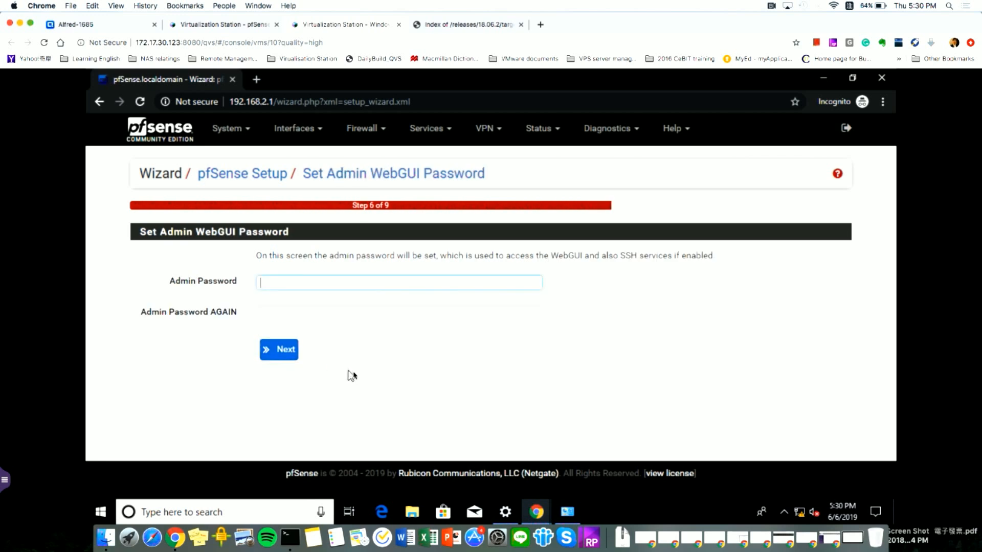
click(284, 357)
click(289, 298)
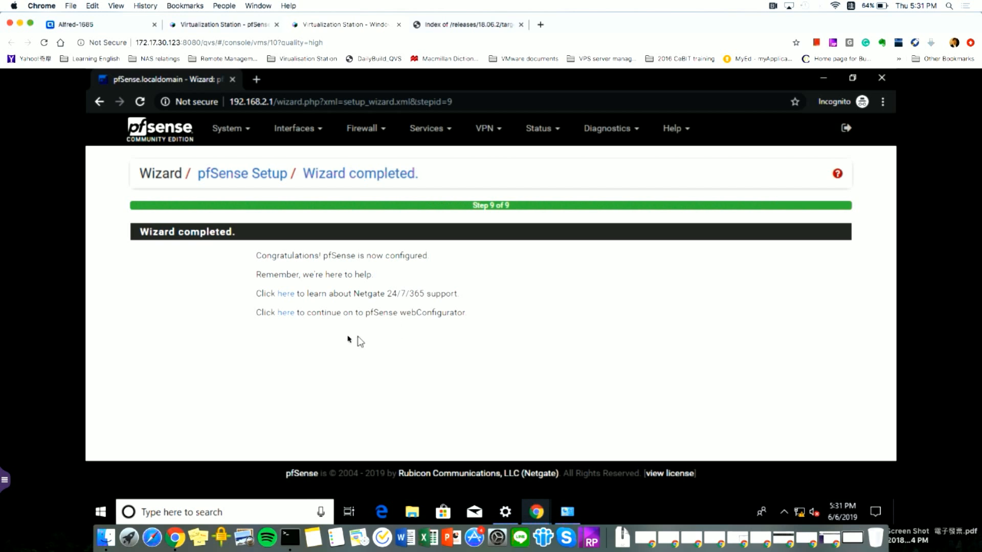
click(286, 313)
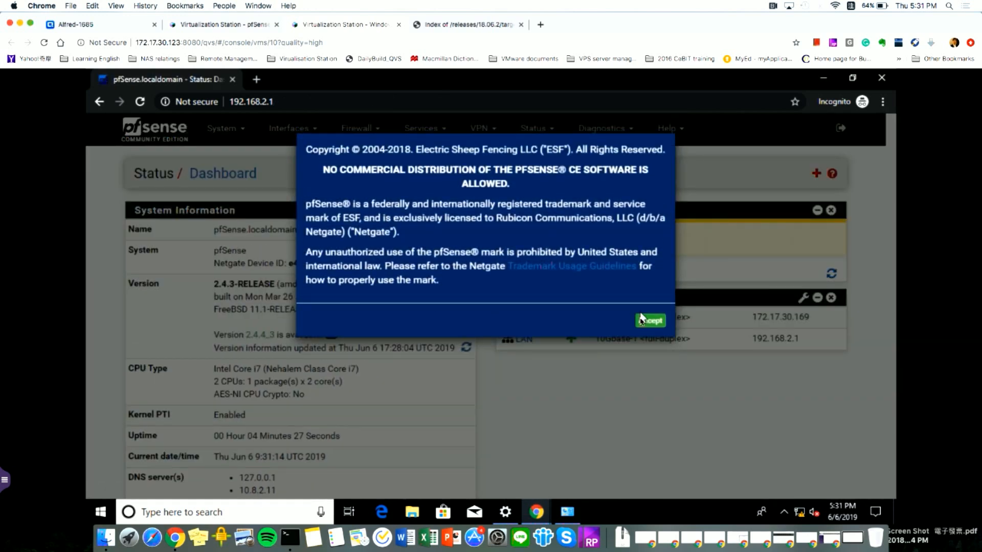
- Accept the copyright notice and review the dashboard's WAN 172.17.30.169 and LAN 192.168.2.1 status
click(650, 320)
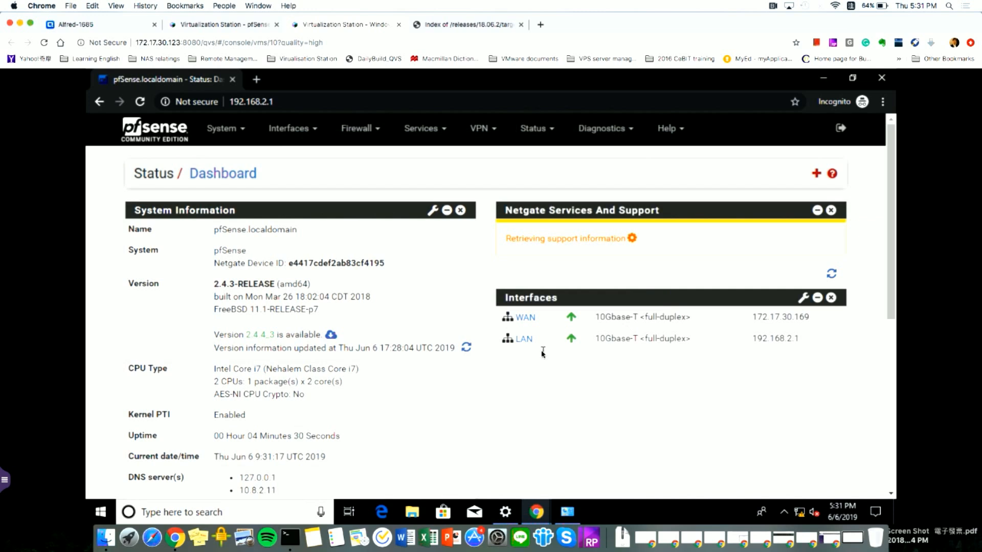
scroll(563, 364, down, 6)
scroll(490, 352, down, 1)
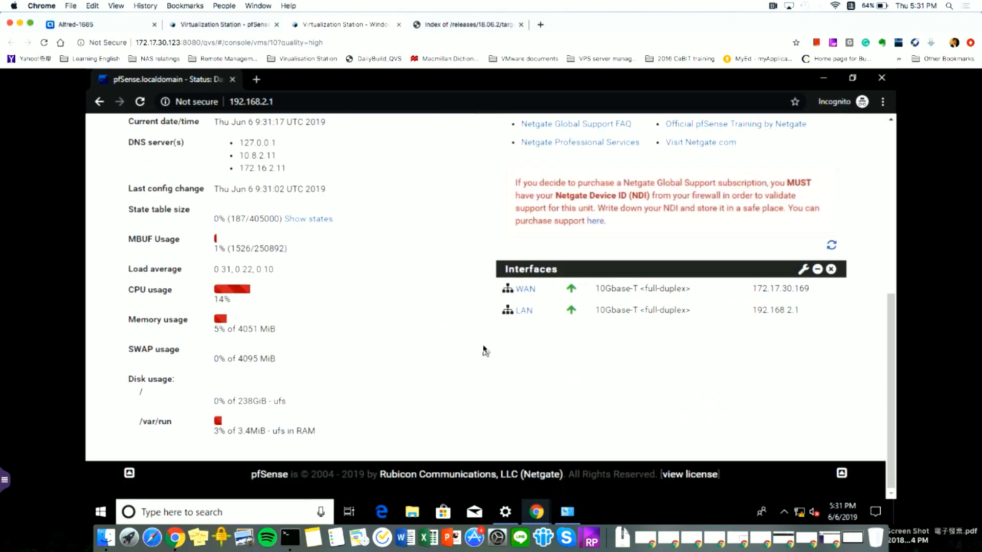
scroll(484, 350, up, 7)
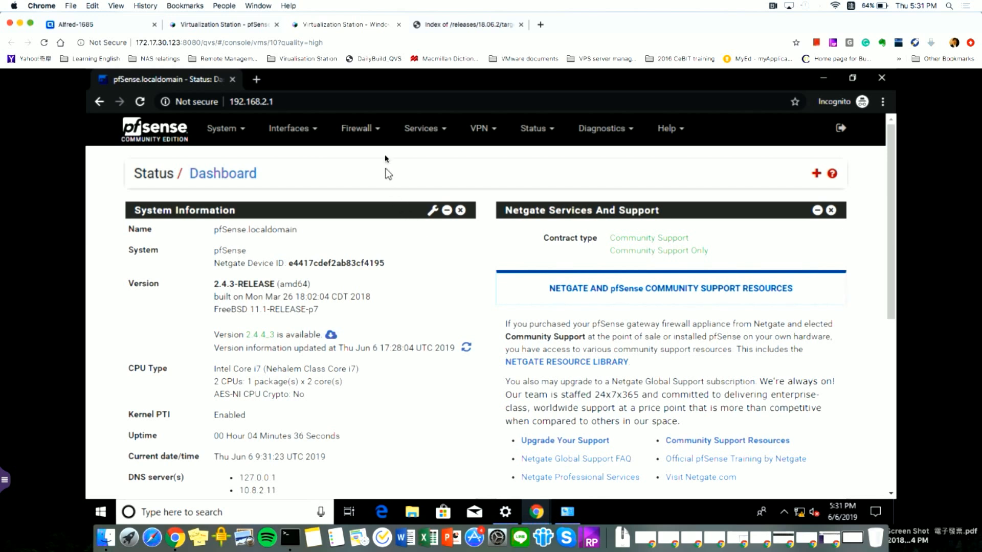
- Tick 'Disable hardware checksum offload' under System > Advanced > Networking and save the change
click(223, 132)
click(225, 157)
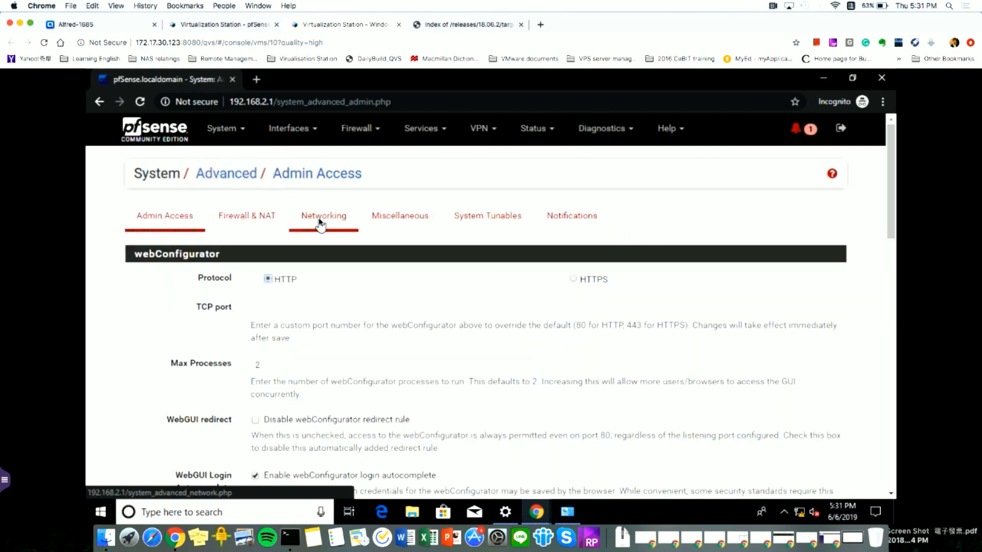
click(320, 221)
scroll(350, 294, down, 15)
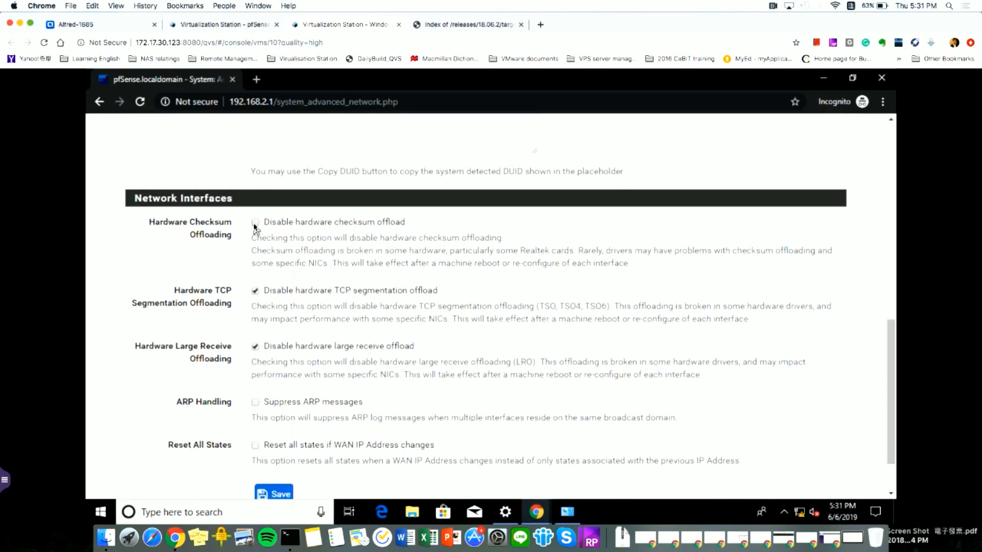
click(255, 224)
click(280, 491)
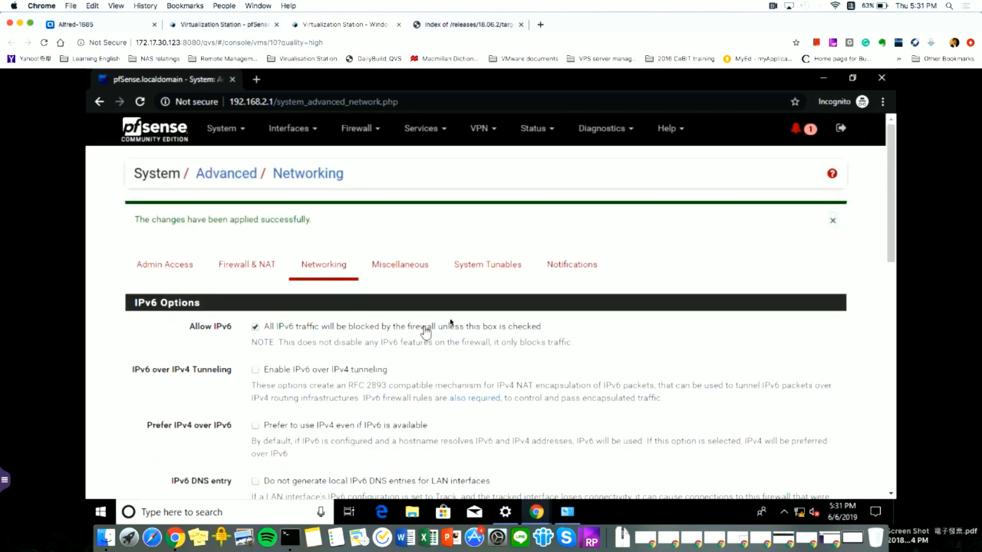
scroll(543, 291, down, 12)
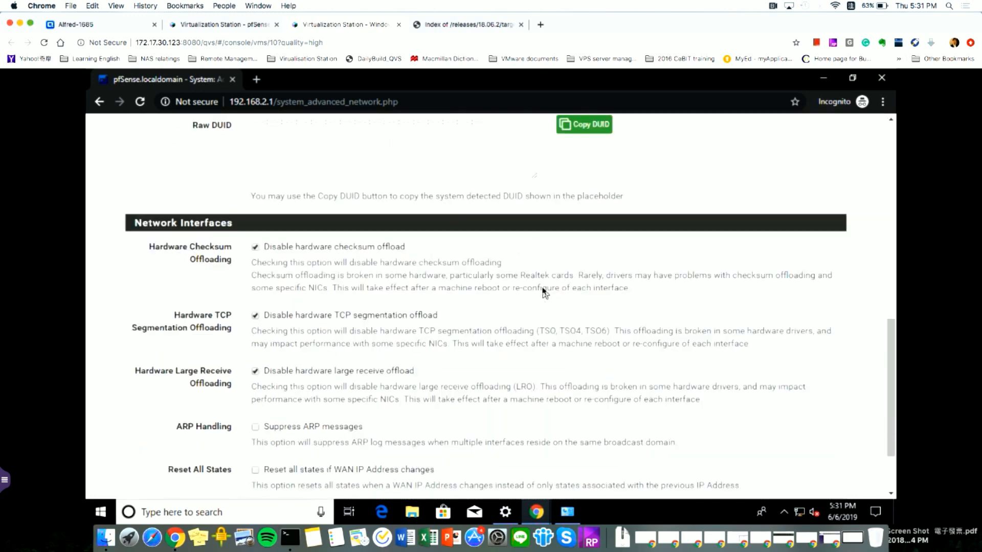
scroll(544, 292, up, 6)
scroll(544, 293, up, 7)
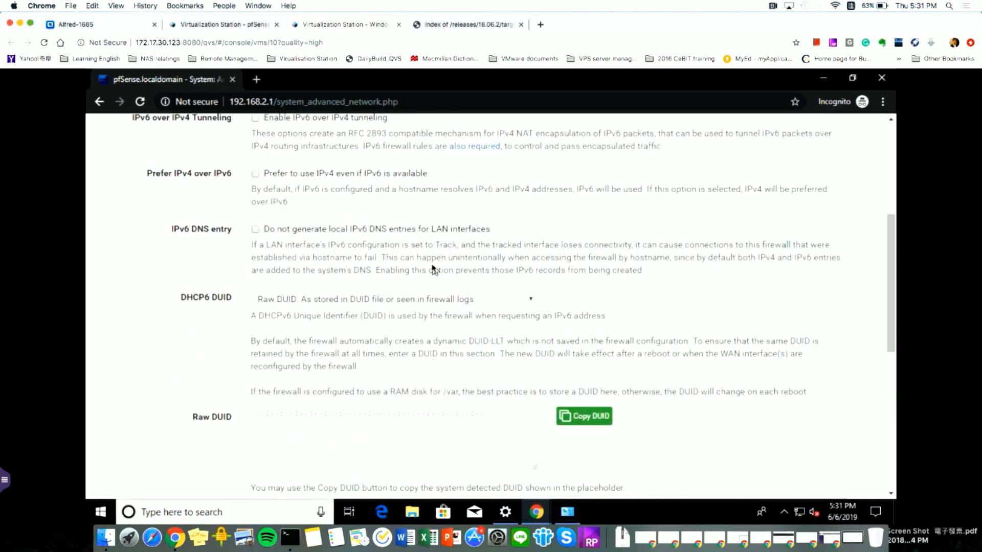
- Load google.com in a new tab to confirm internet access, then return to the pfSense tab
click(256, 79)
text(google.com)
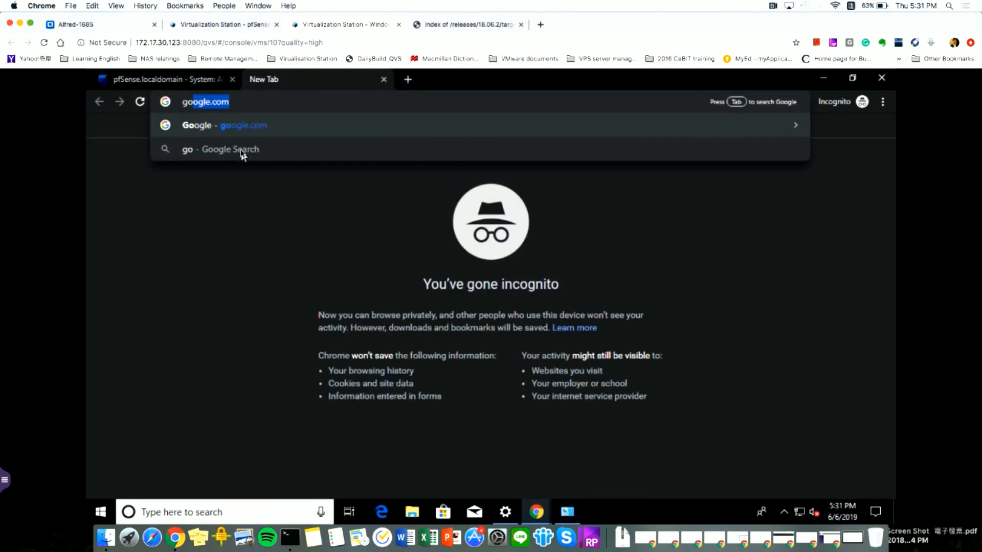
key(Return)
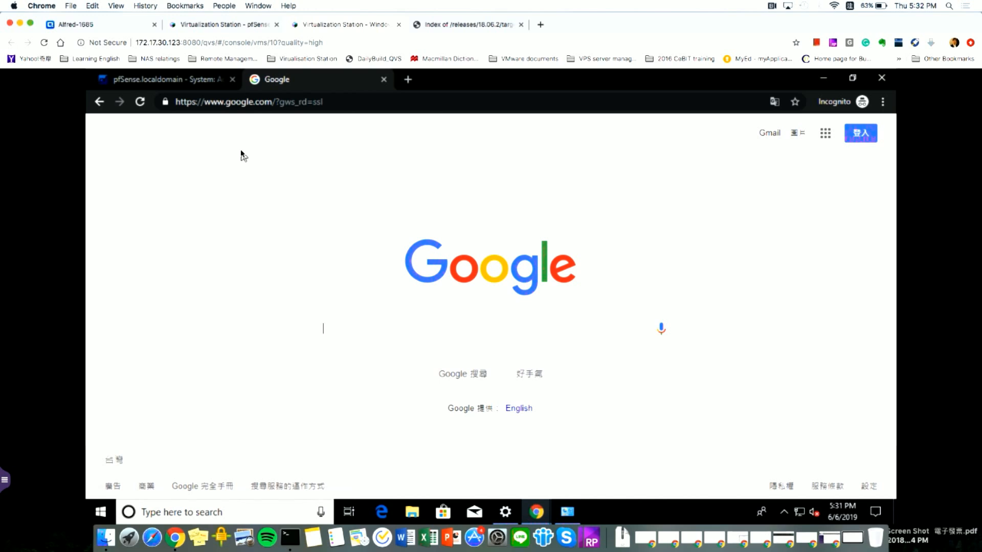
click(171, 80)
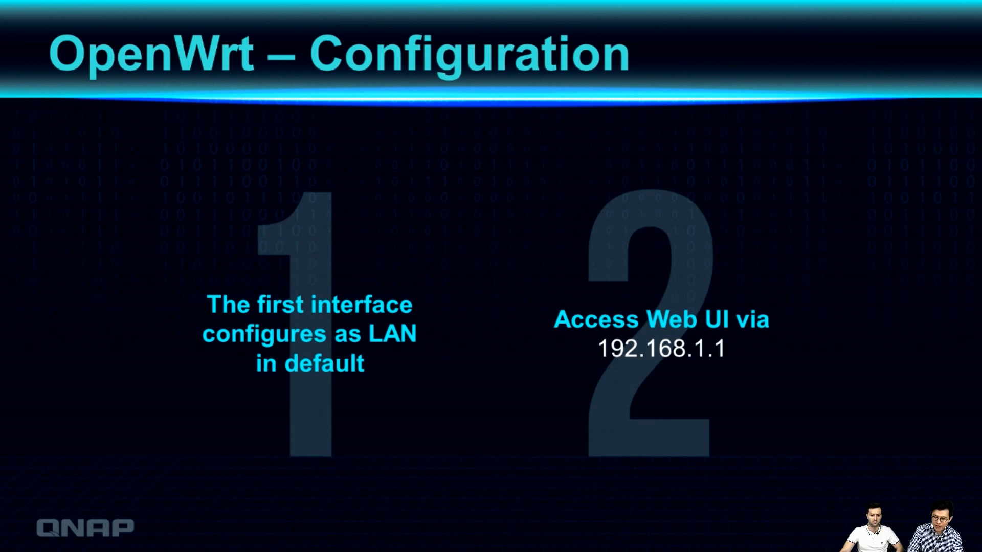
- Advance the presentation to the 'pfSense – Configuration' slide
key(Right)
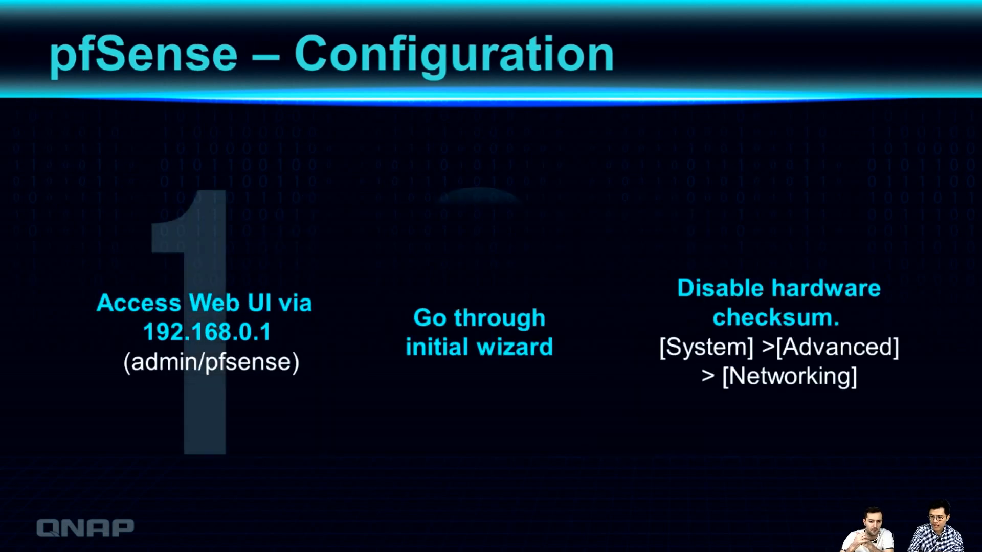